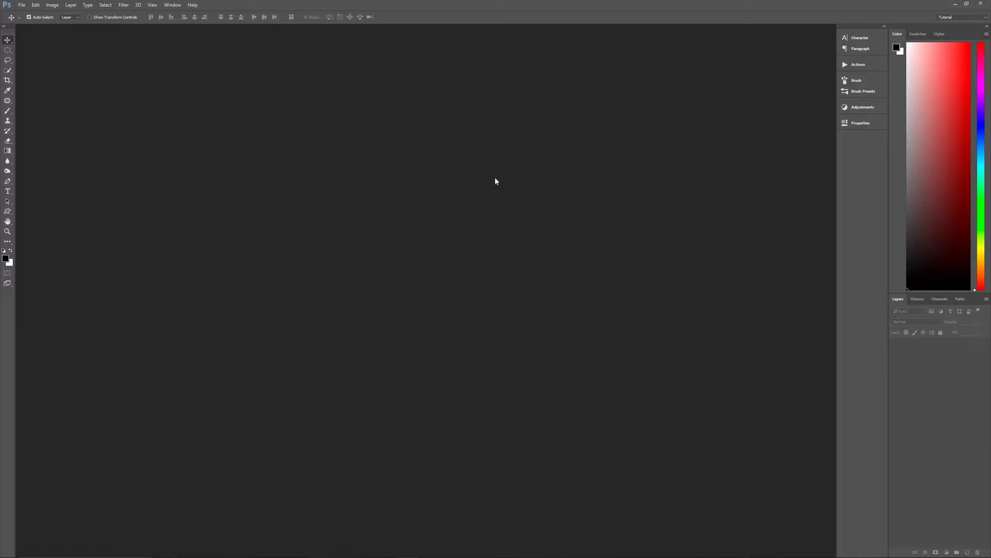
Create a new 3840 x 2160 pixel document named Halloween Text at 150 pixels/inch with a black 000000 background
key(ctrl+n)
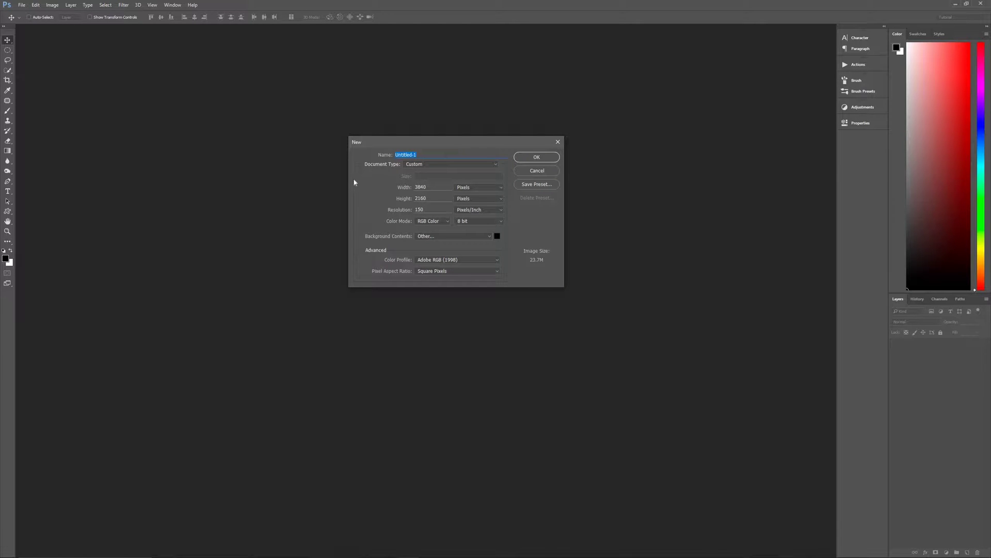
text(Halloween Text)
click(497, 236)
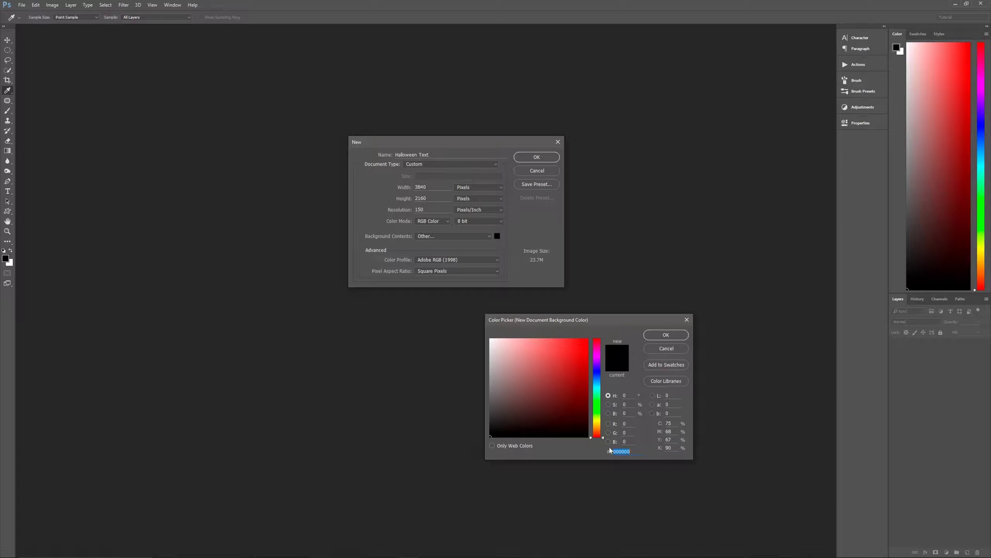
click(664, 336)
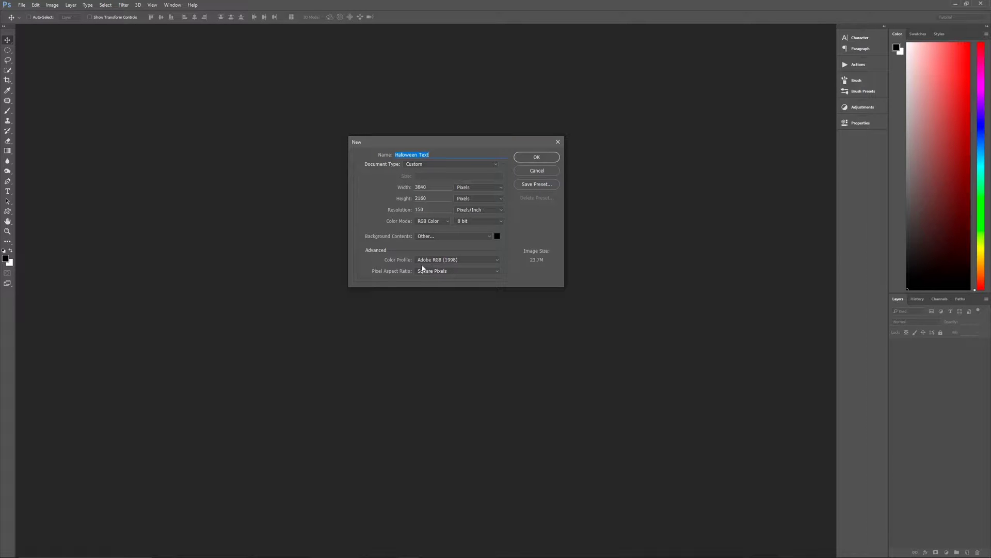
click(540, 157)
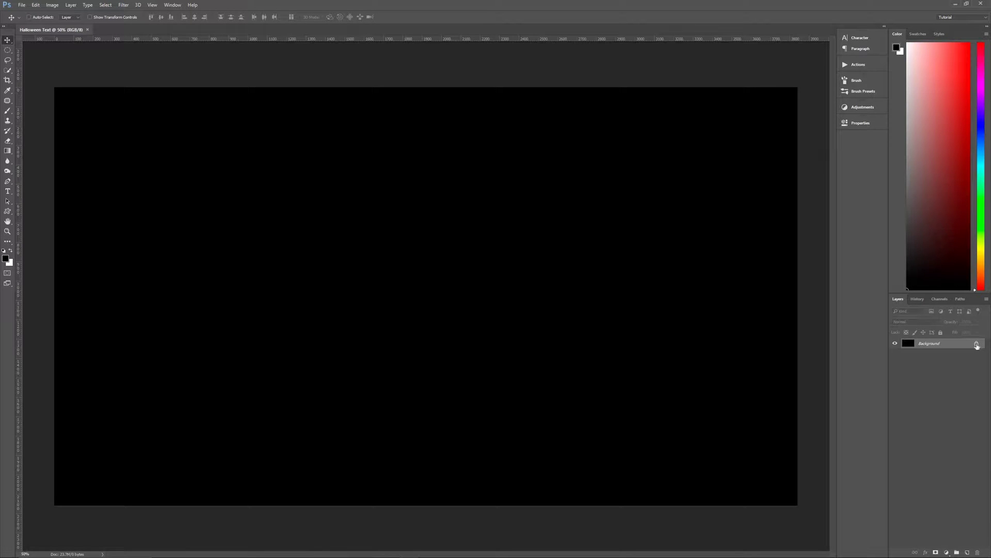
Unlock the background layer and rename it Black, and add a new layer named Clouds above it
click(977, 344)
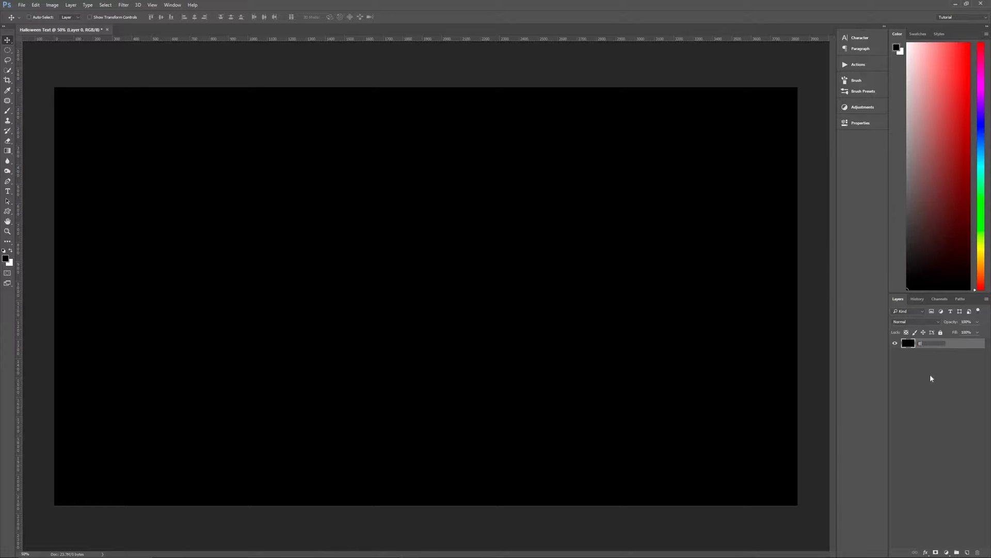
key(Return)
key(ctrl+shift+alt+n)
double_click(923, 344)
text(Clouds)
key(Return)
Render the Clouds filter on the Clouds layer and reapply it twice to vary the pattern
click(124, 6)
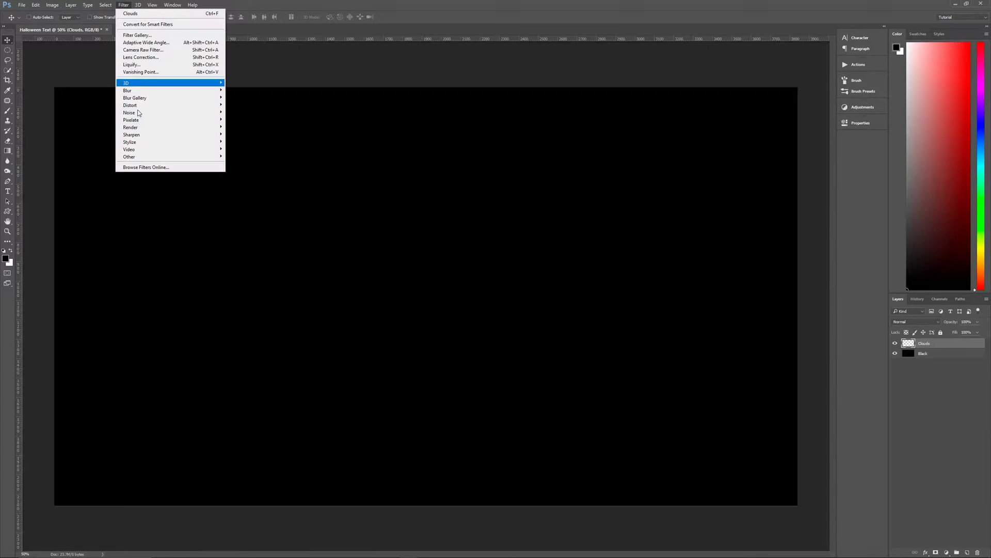
mouse_move(141, 127)
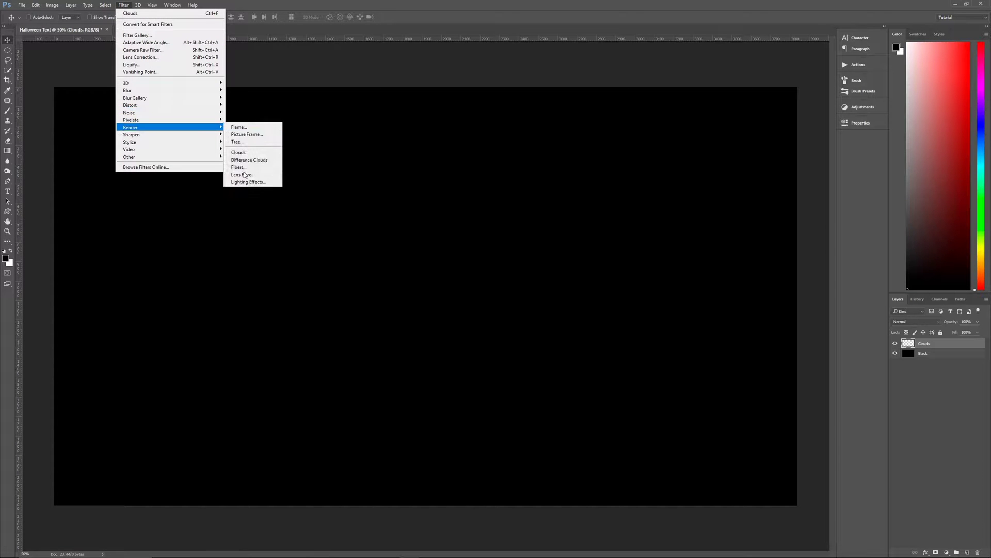
click(241, 153)
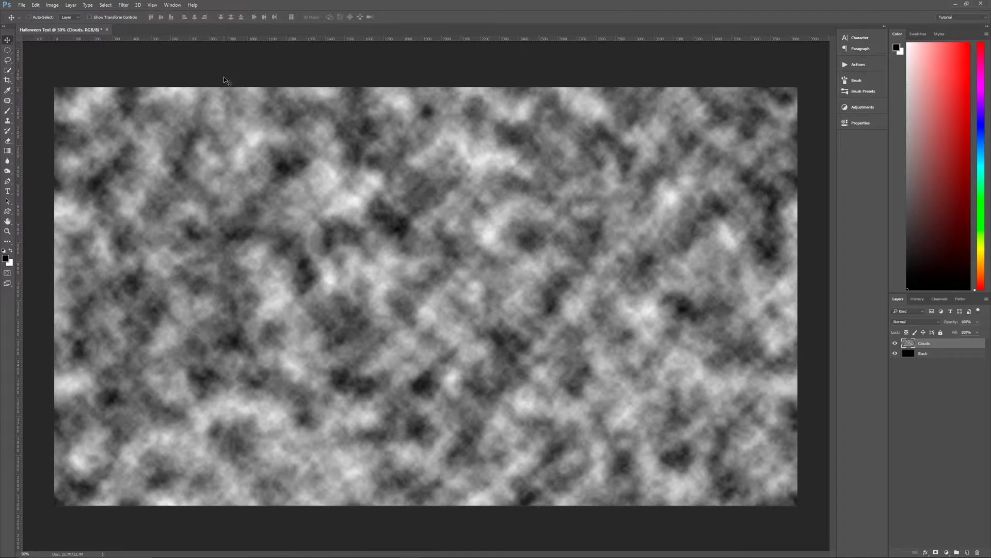
click(127, 5)
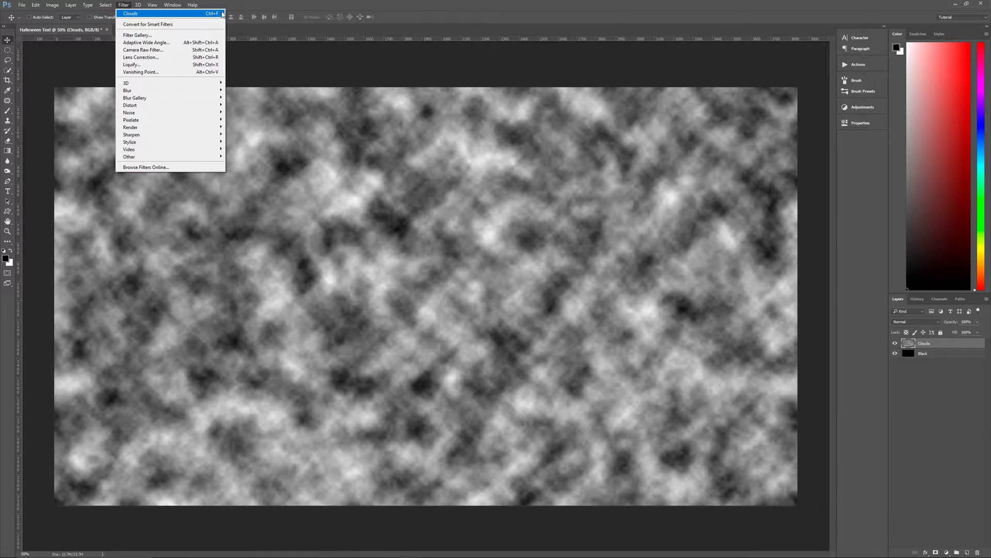
click(133, 14)
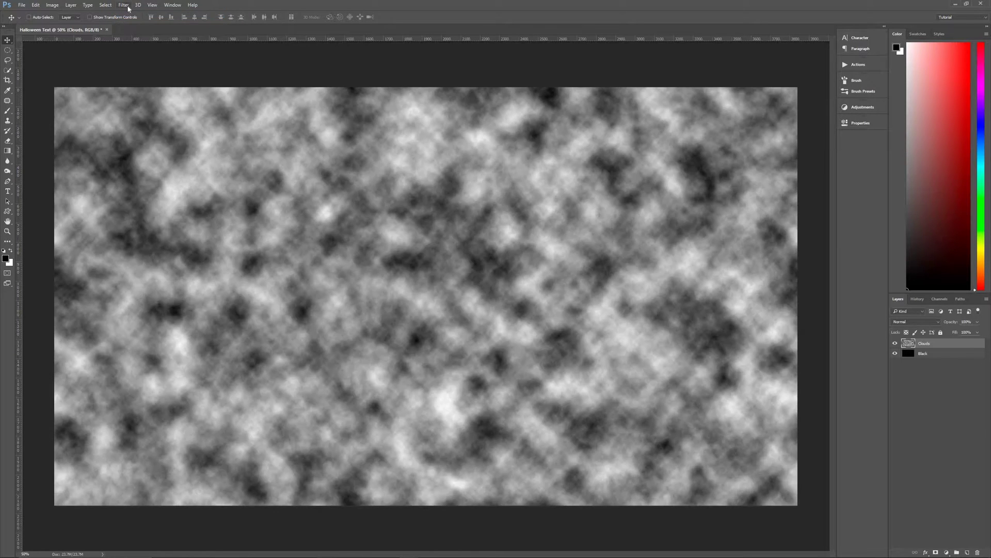
click(128, 9)
click(133, 14)
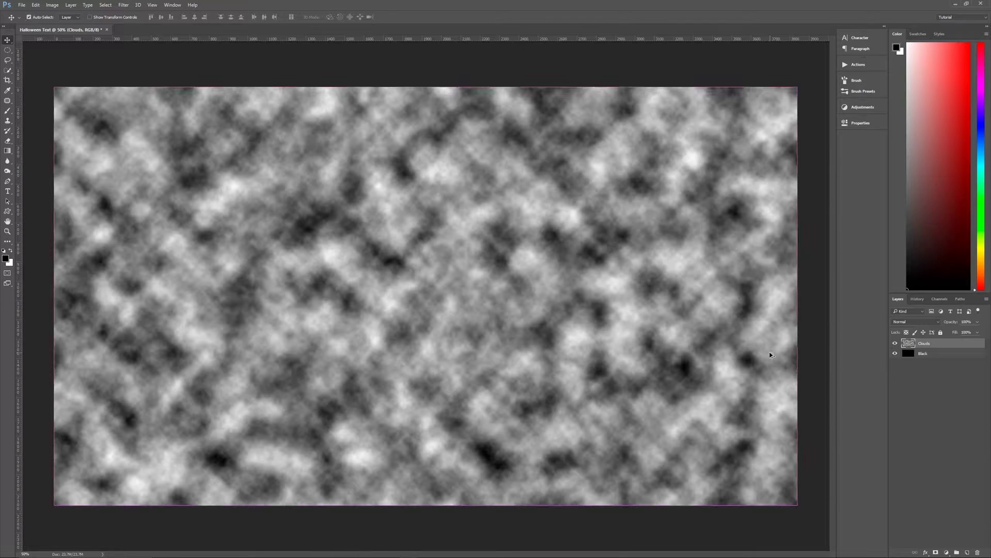
Add a new layer named Color above Clouds and fill it with green 00ff66
key(ctrl+shift+alt+n)
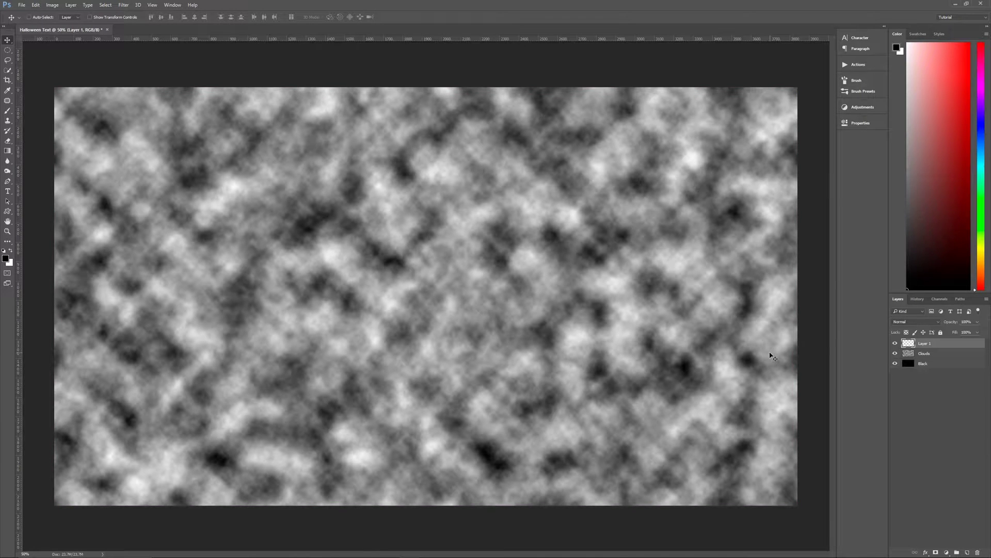
double_click(926, 343)
text(Color)
click(958, 345)
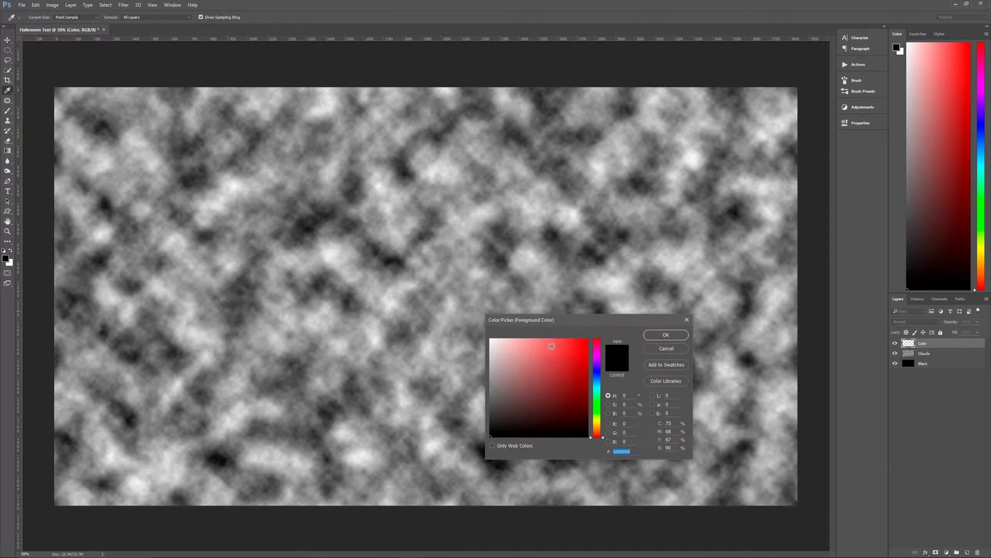
text(00ff66)
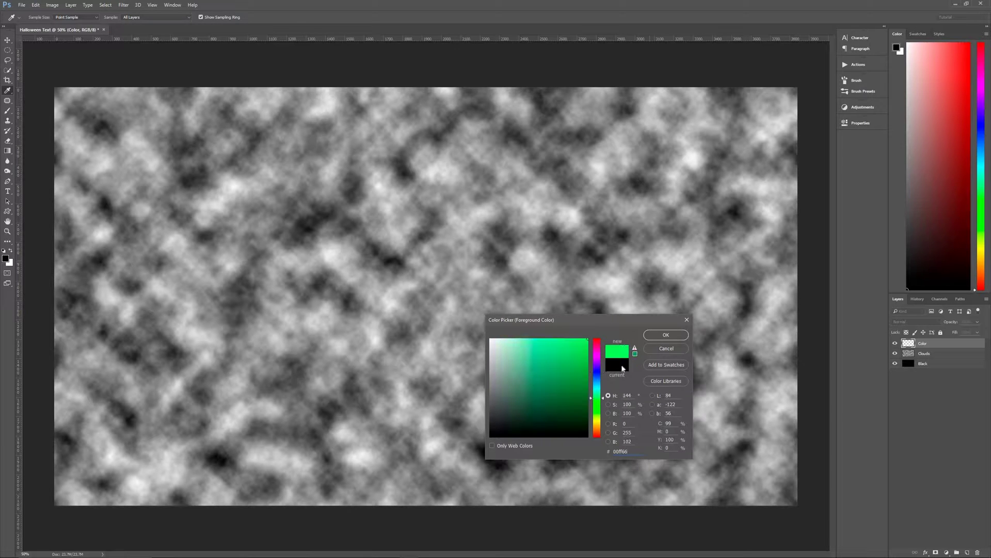
click(666, 334)
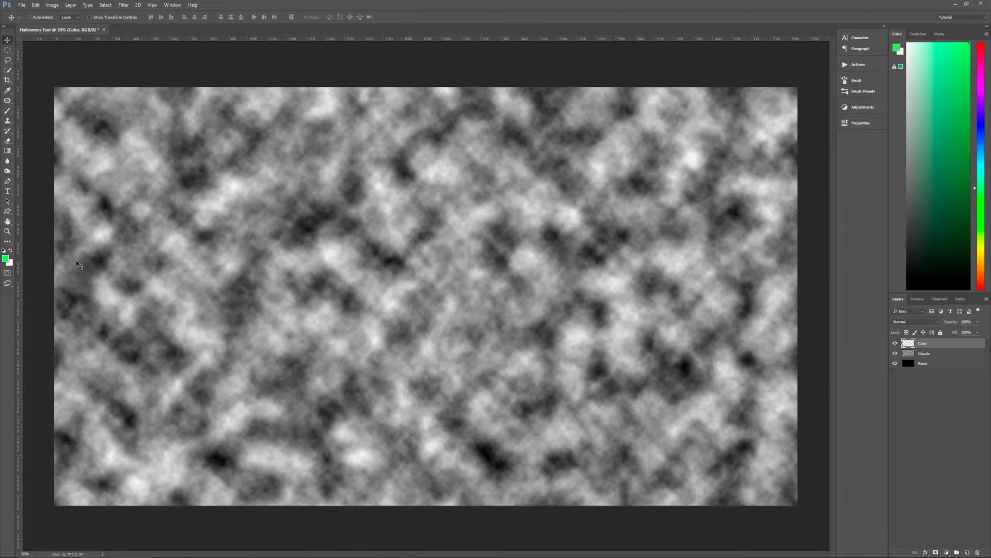
key(alt+BackSpace)
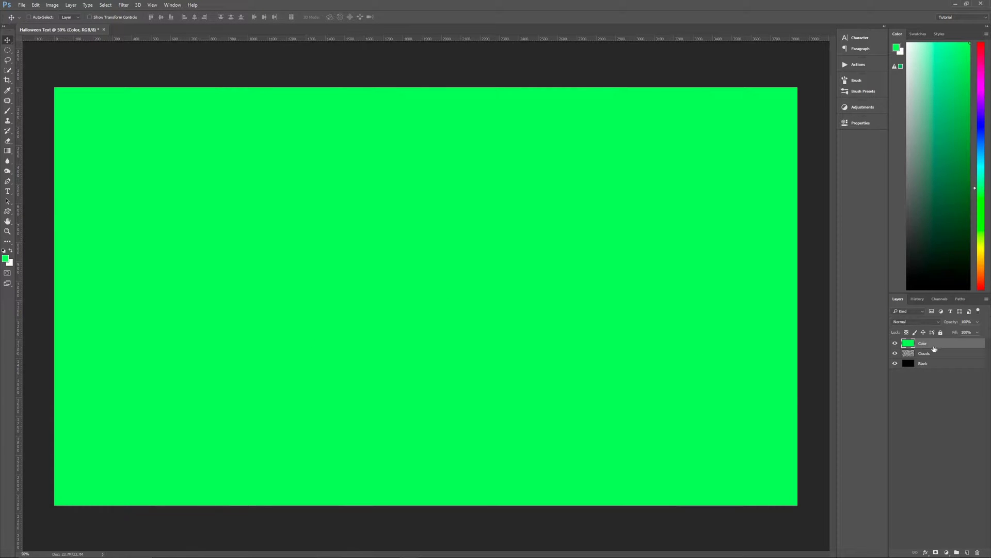
Set the Color layer's blend mode to Overlay and its opacity to 30%
click(915, 321)
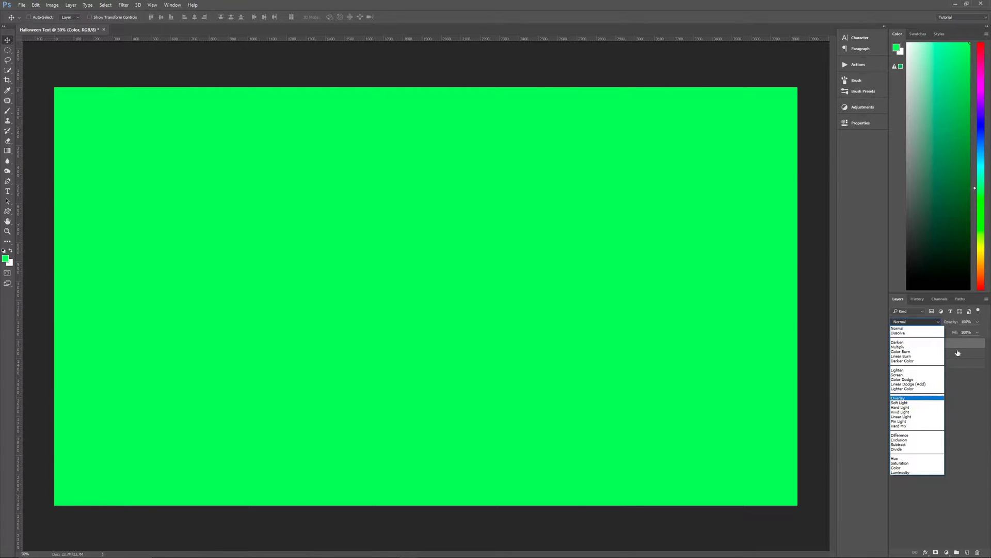
click(917, 400)
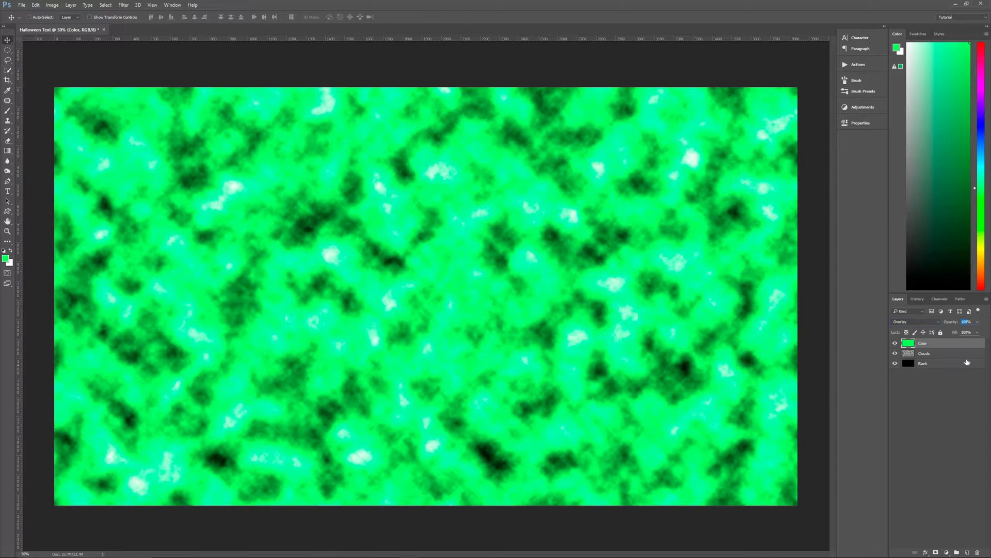
text(30)
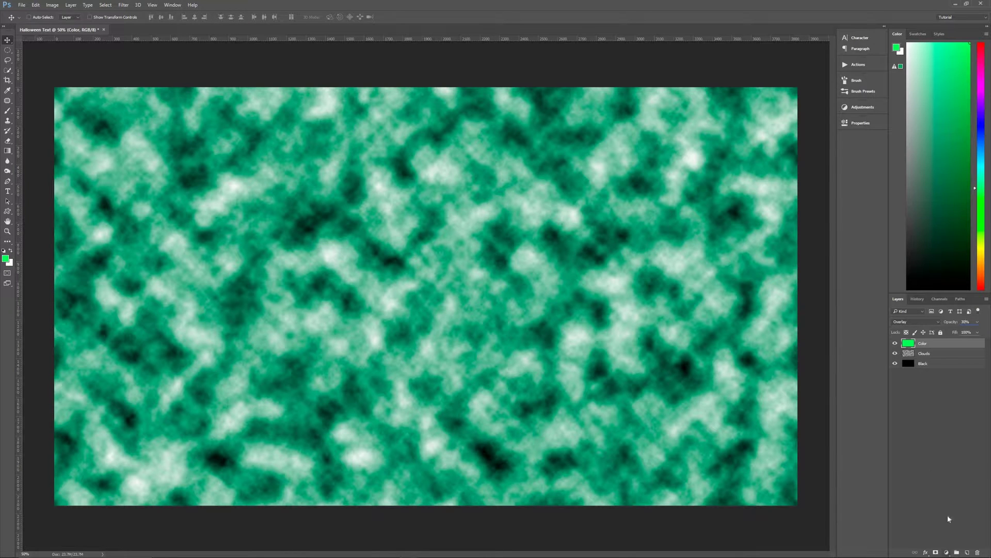
Add a Curves adjustment layer above Color, lower its highlight end point to darken the image almost to black, and open its mask properties
click(948, 551)
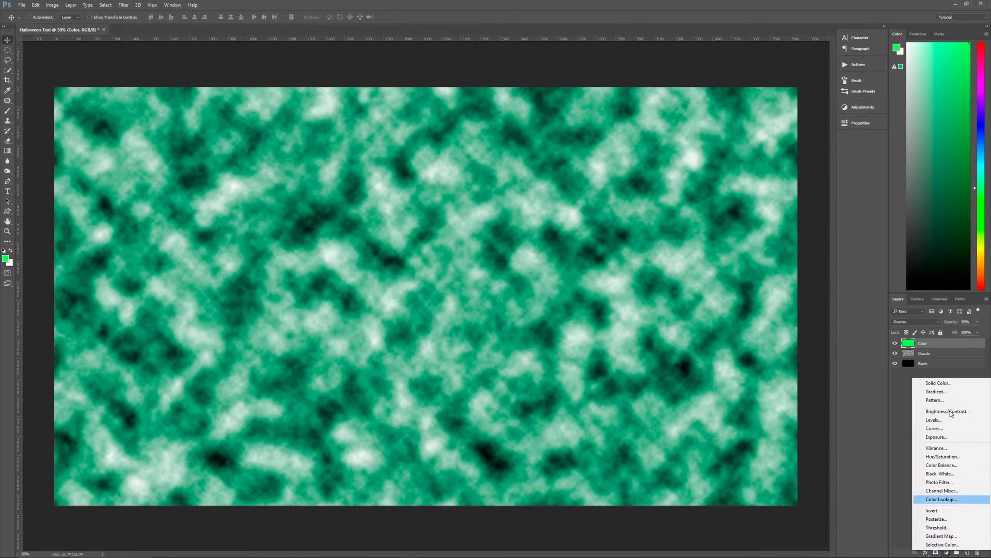
click(948, 552)
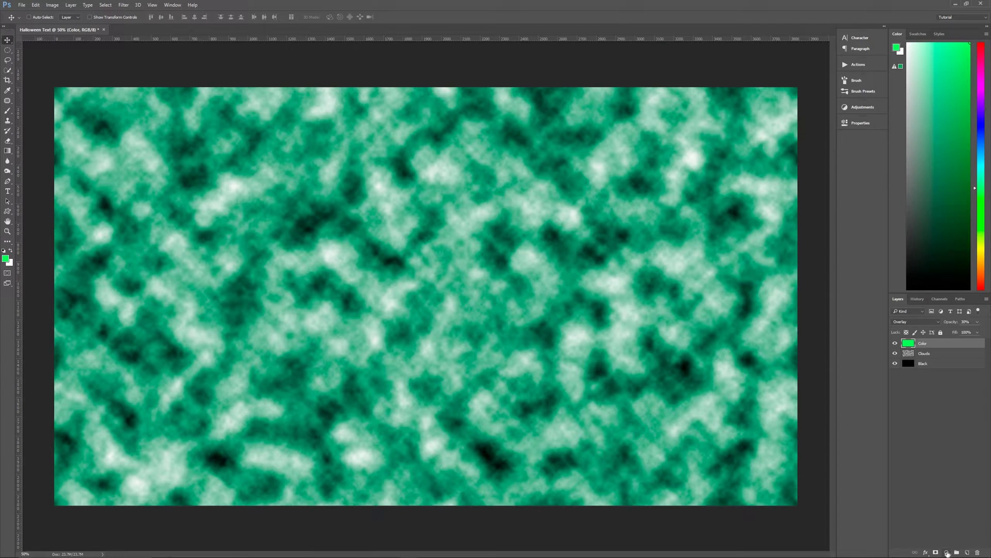
click(948, 552)
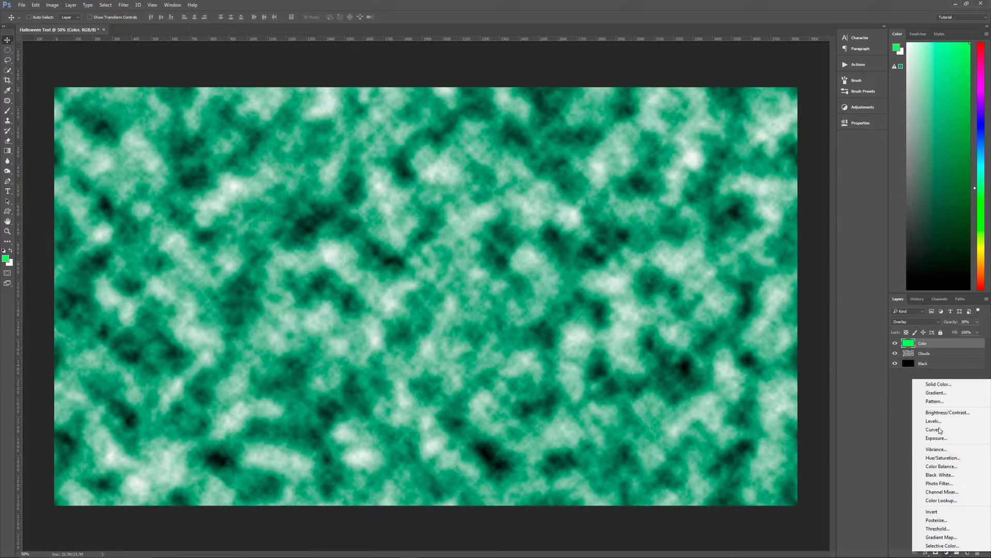
click(938, 432)
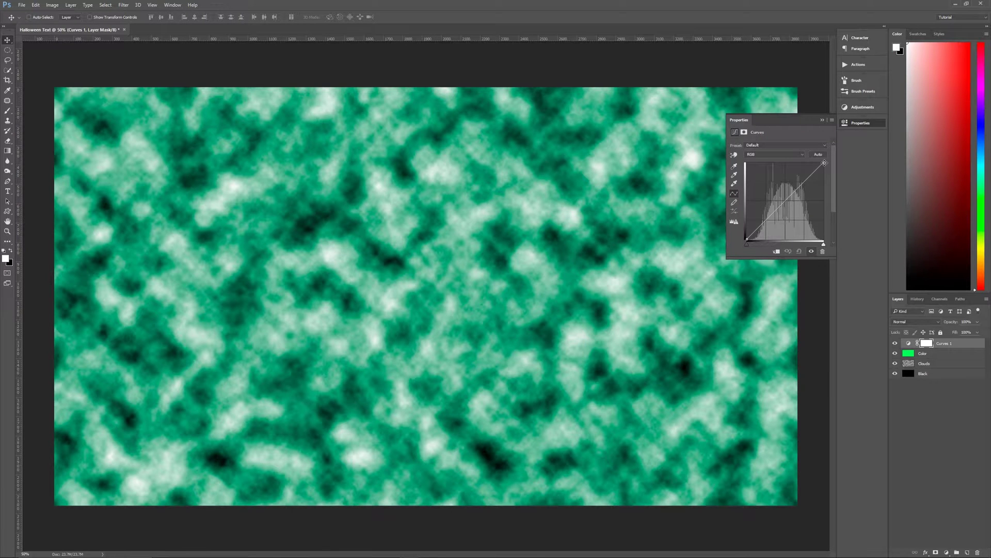
drag(825, 165, 833, 226)
drag(833, 231, 832, 225)
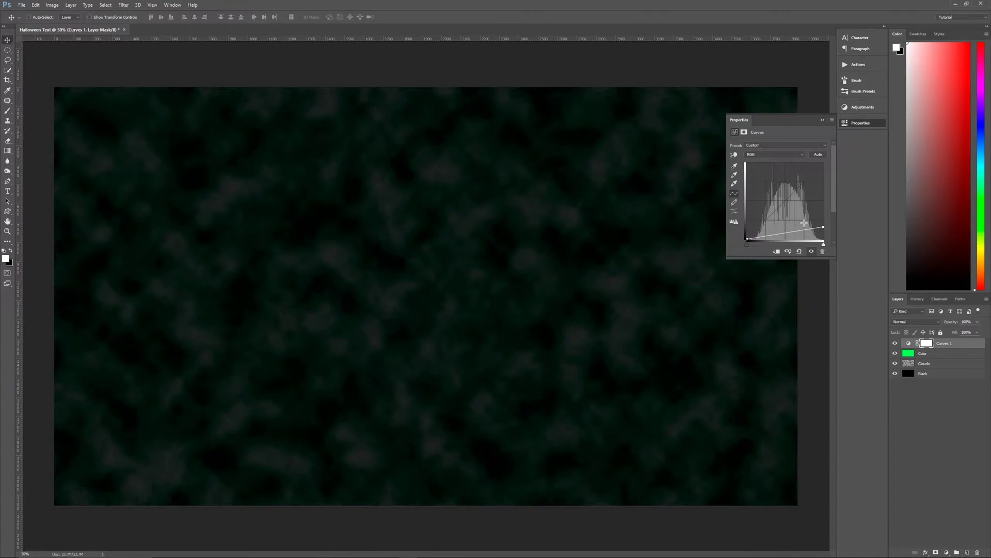
drag(826, 230, 826, 232)
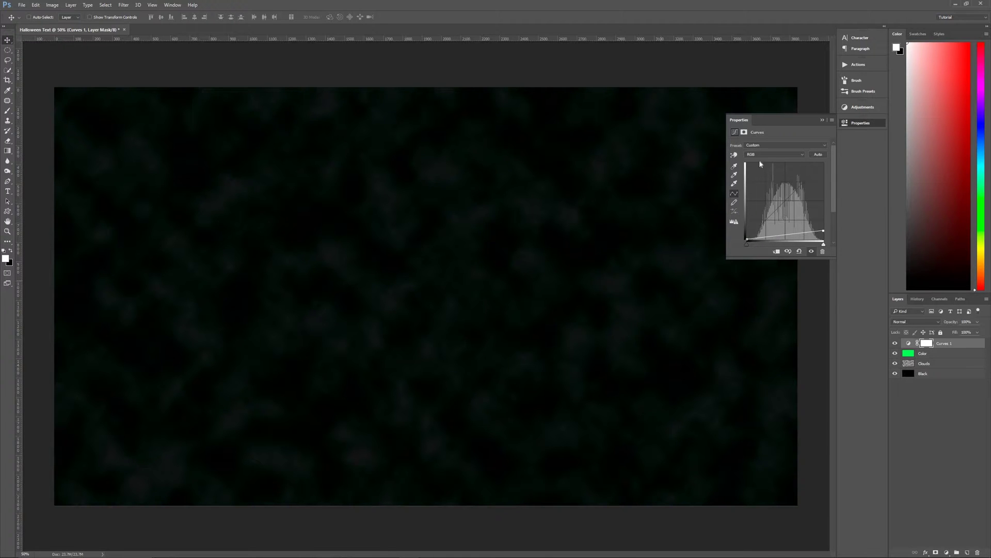
click(745, 132)
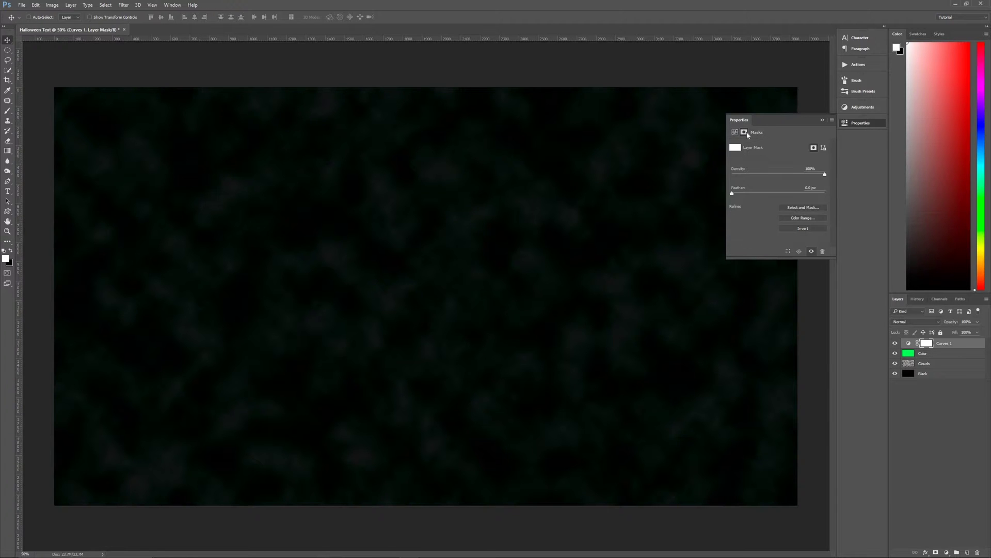
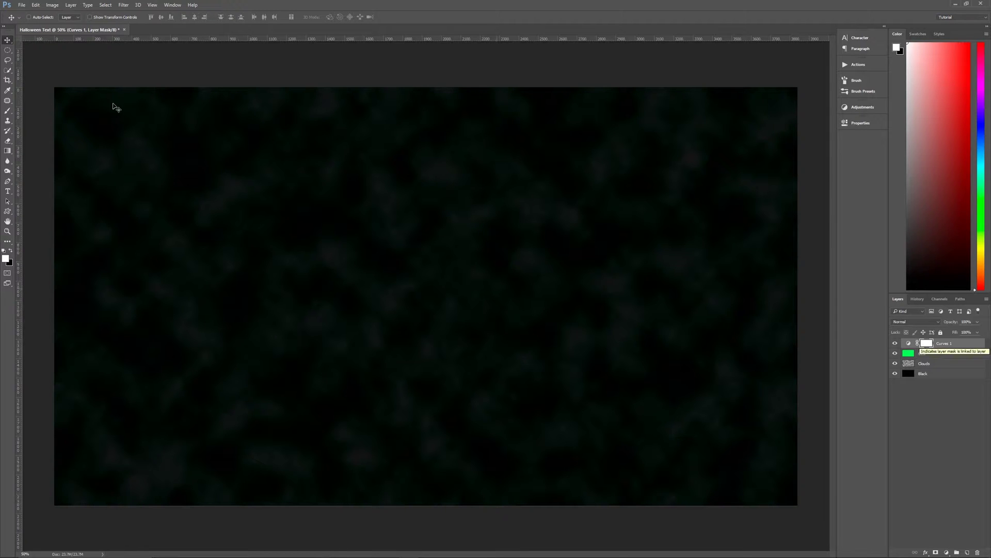
Make a flat elliptical selection about 3100 px wide and center it on the canvas
click(7, 50)
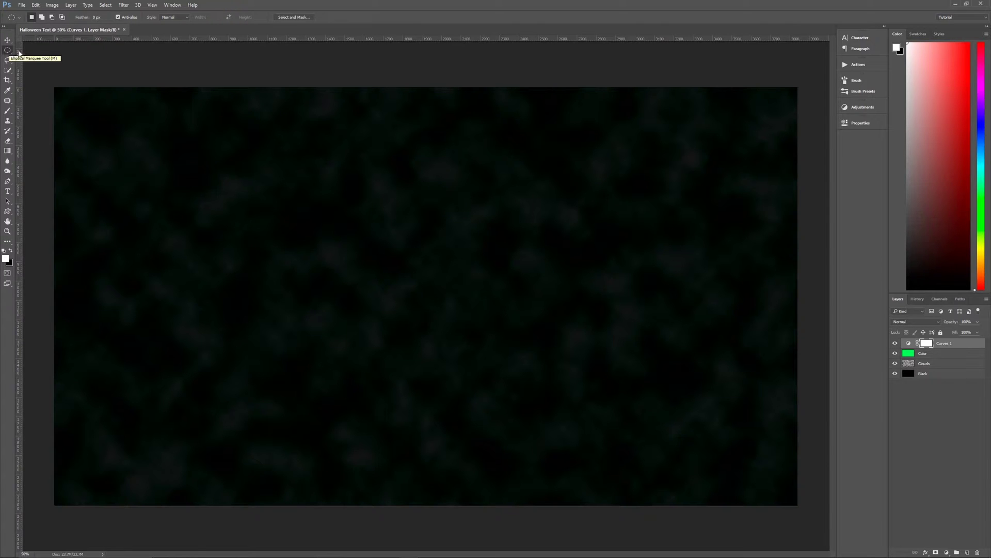
click(8, 52)
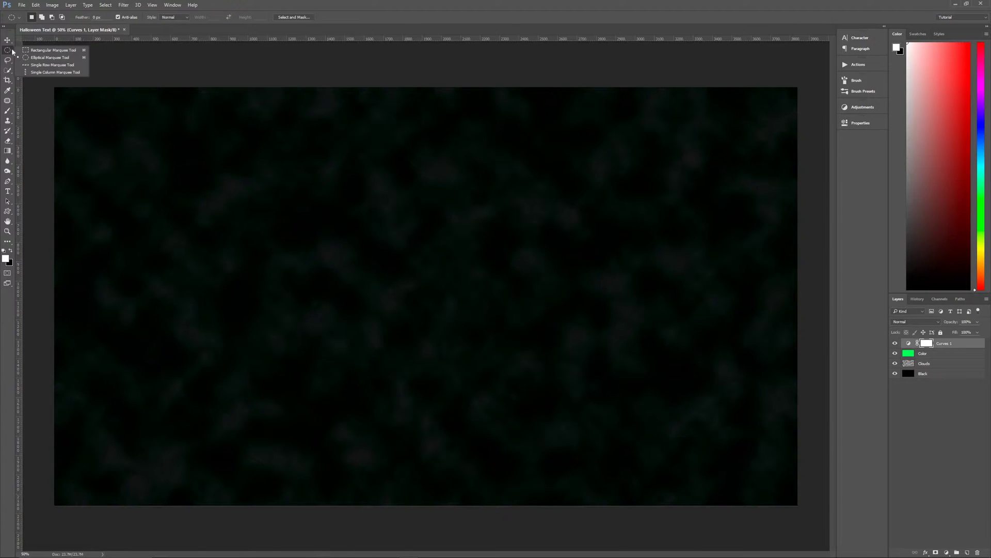
click(48, 57)
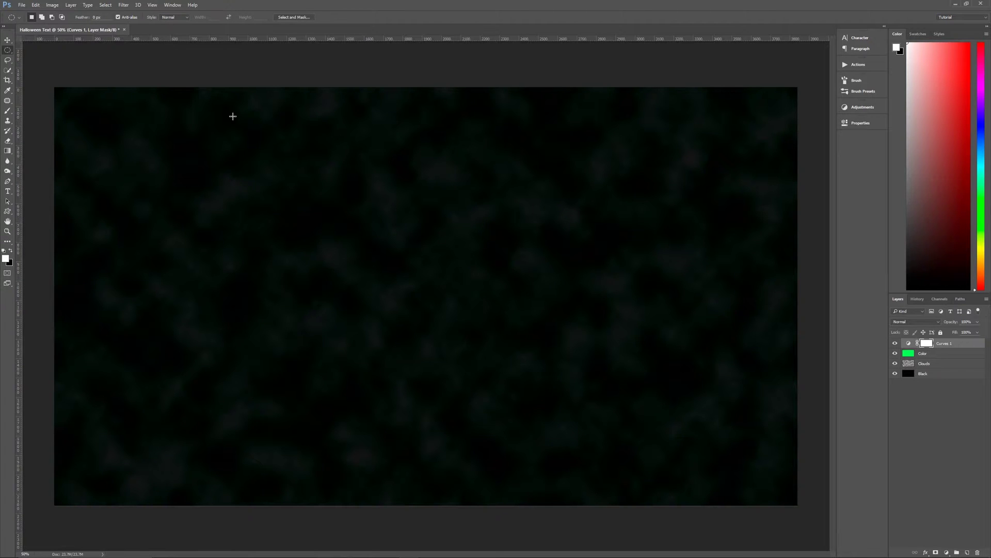
drag(134, 211, 734, 319)
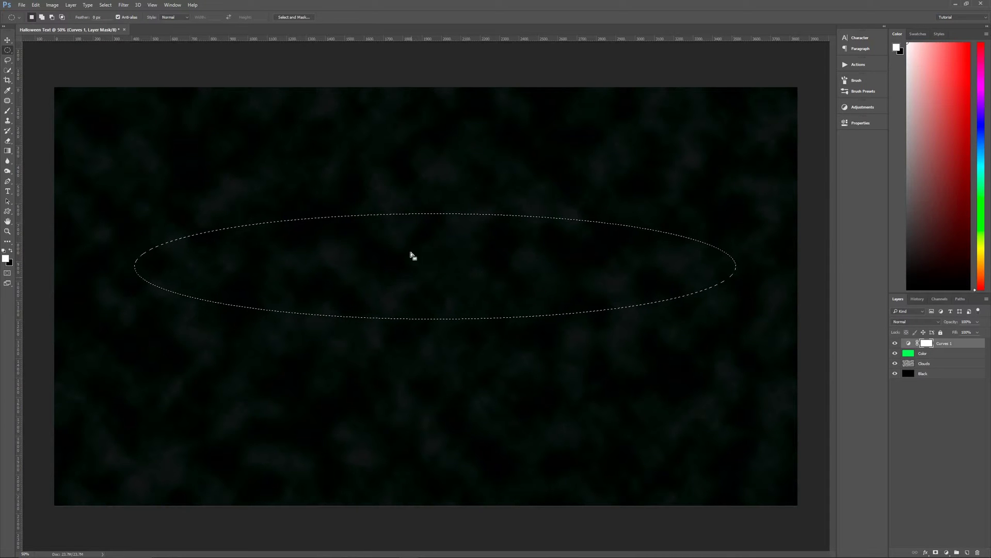
drag(439, 254, 433, 282)
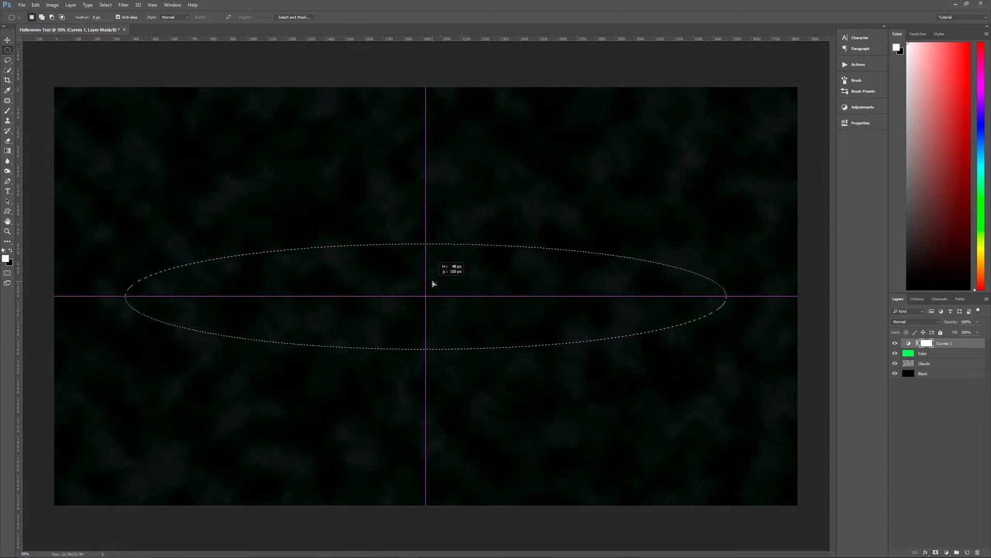
drag(432, 284, 433, 283)
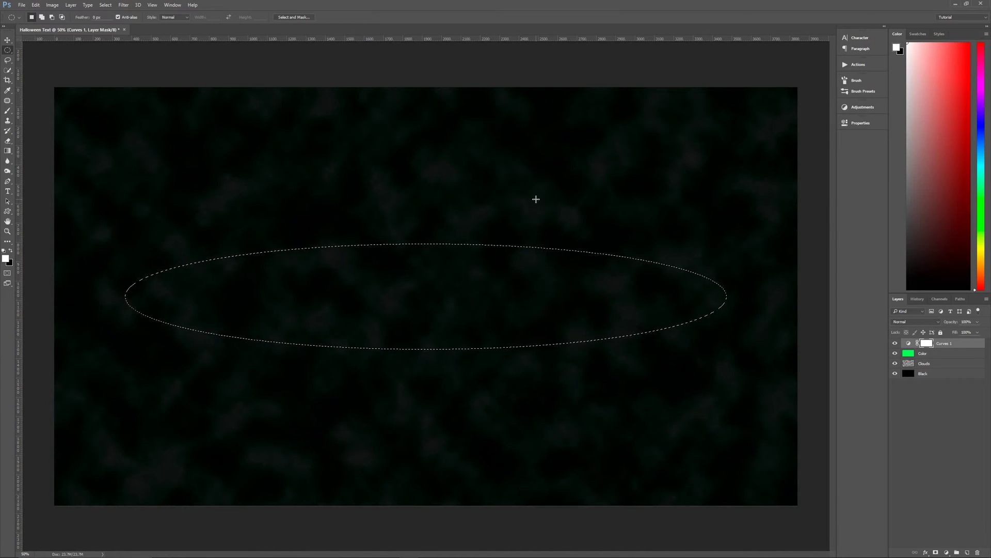
Fill the elliptical selection with black on the Curves layer's mask, deselect, and make the adjustment itself active instead of its mask
key(alt+BackSpace)
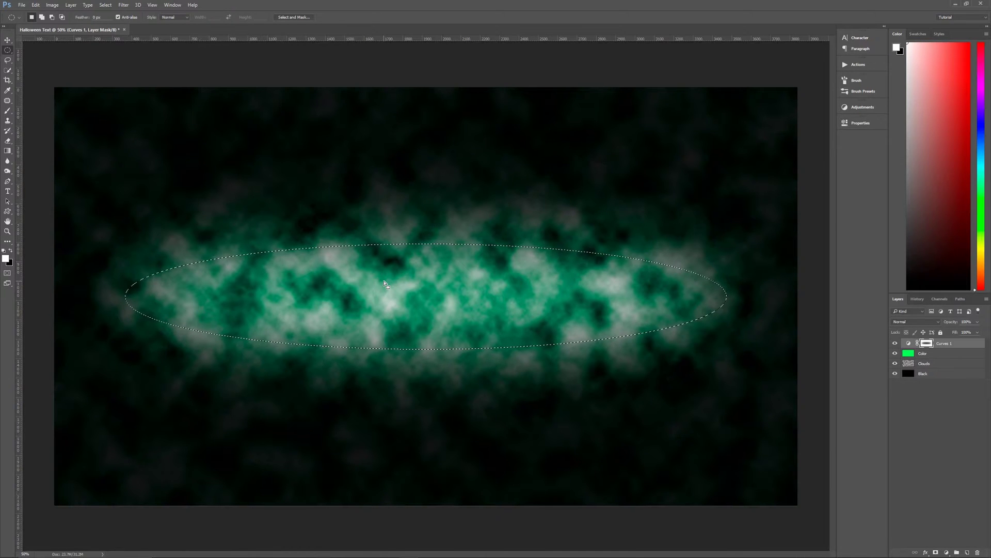
key(ctrl+d)
click(965, 344)
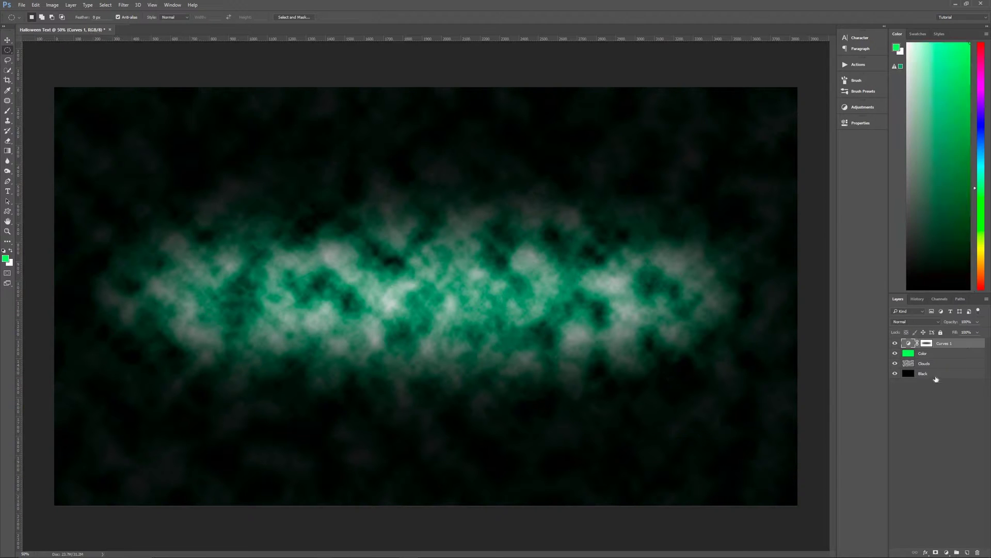
Group the Curves 1, Color, Clouds and Black layers and name the group Background
click(937, 376)
shift+click(941, 344)
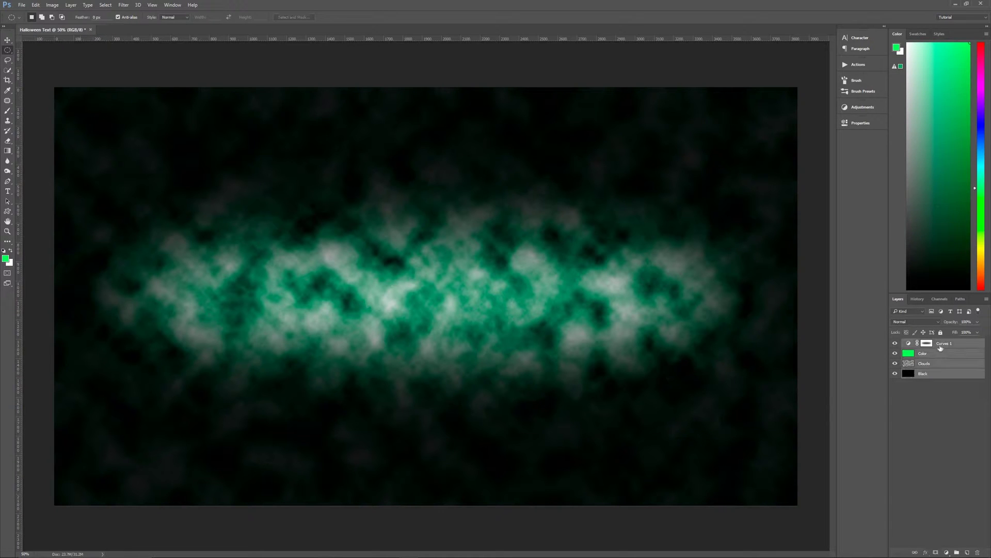
click(939, 375)
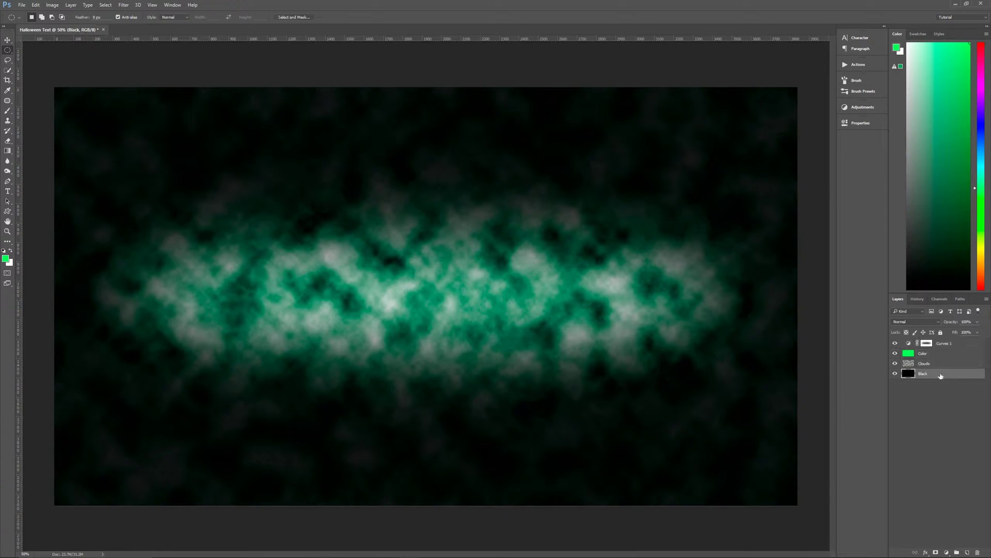
shift+click(961, 345)
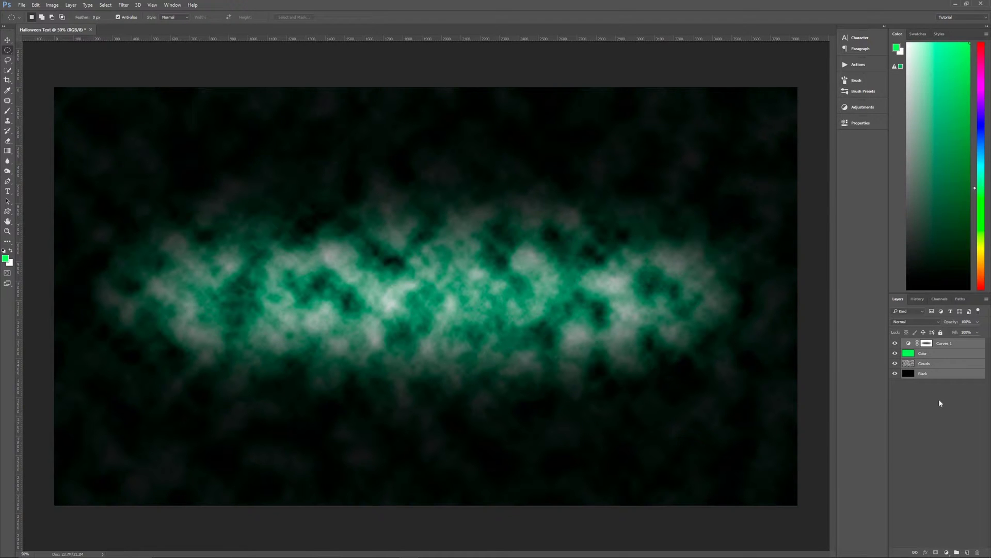
key(ctrl+g)
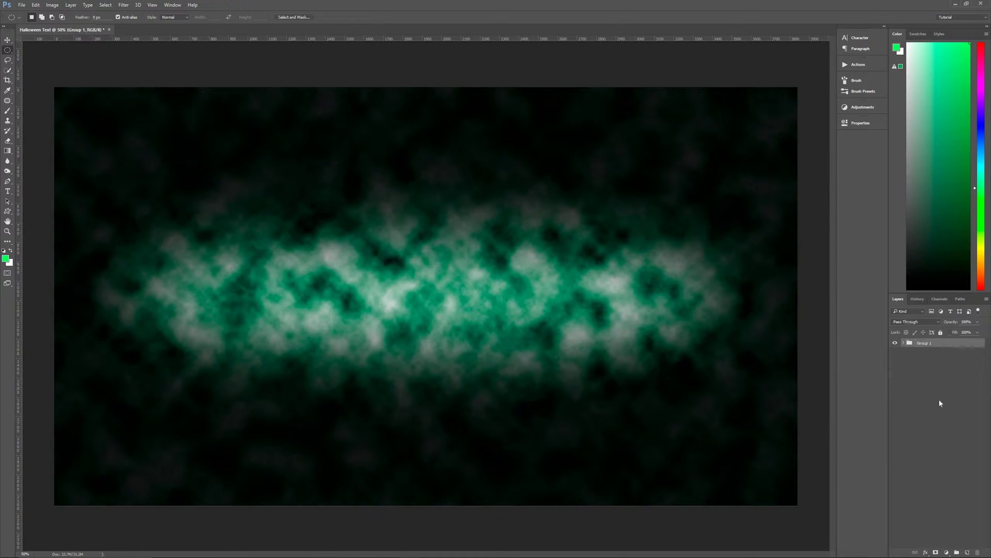
double_click(925, 342)
text(Background)
key(Return)
Reset the colors to default black and white and swap them so white is the foreground color
key(d)
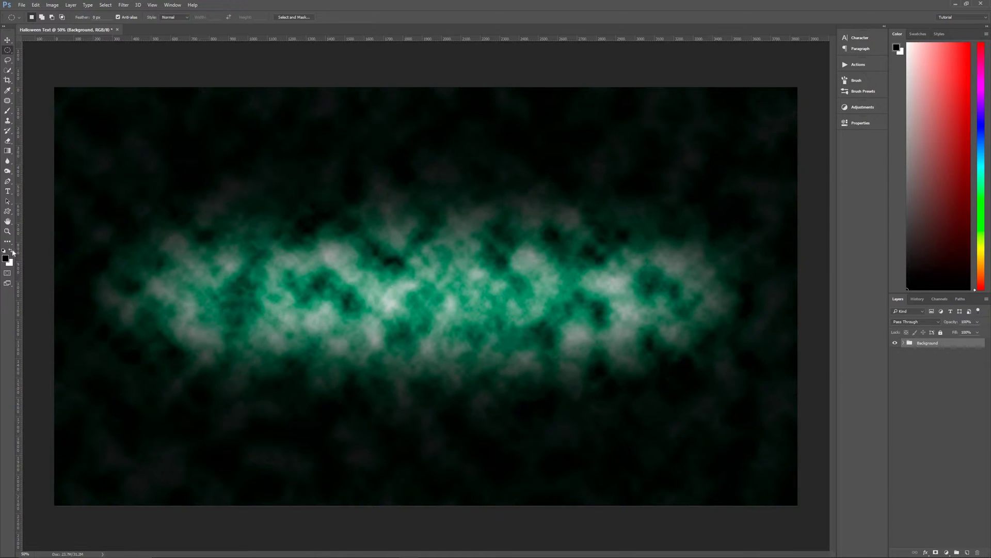
click(12, 252)
click(12, 252)
click(12, 252)
click(12, 252)
click(13, 252)
key(x)
key(x)
key(x)
key(x)
Set up the Type tool with the Feast of Flesh BB font at 360 pt
key(t)
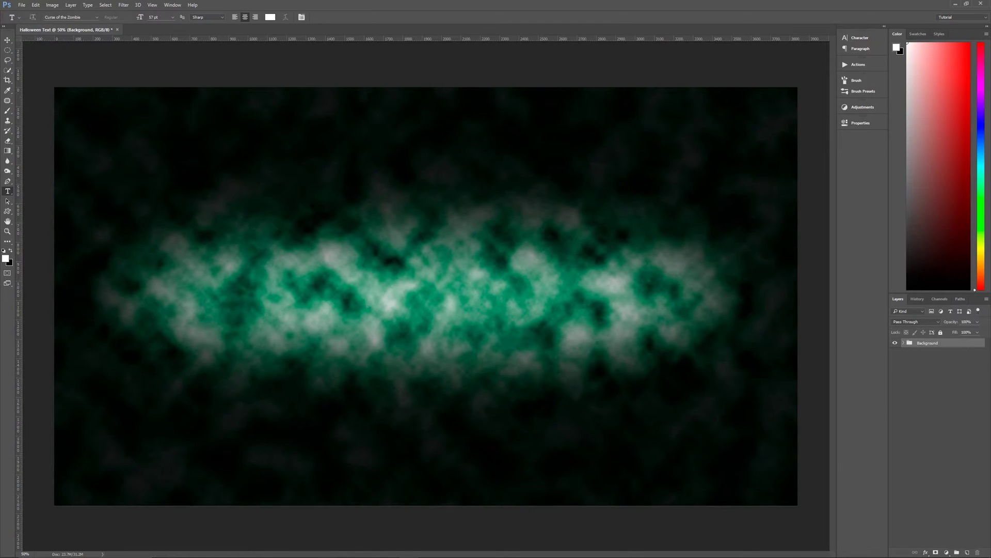
click(96, 18)
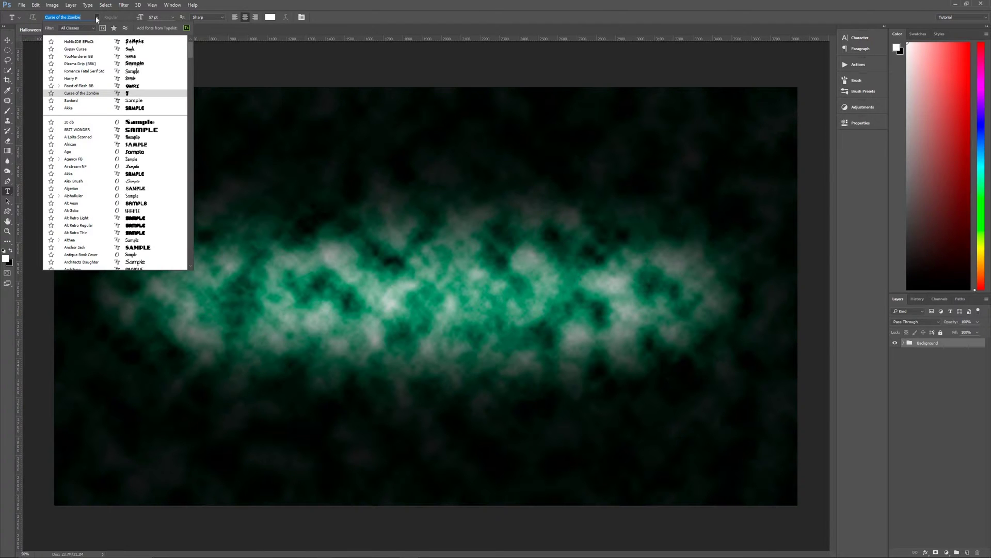
click(84, 86)
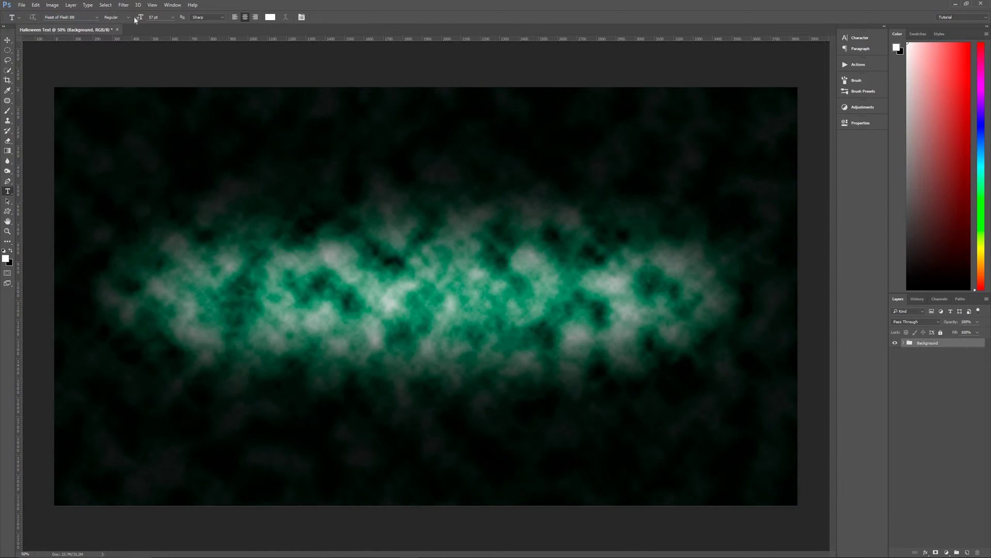
click(152, 17)
Add the white text "Pixel Magic" and move it over the bright center of the clouds
click(403, 288)
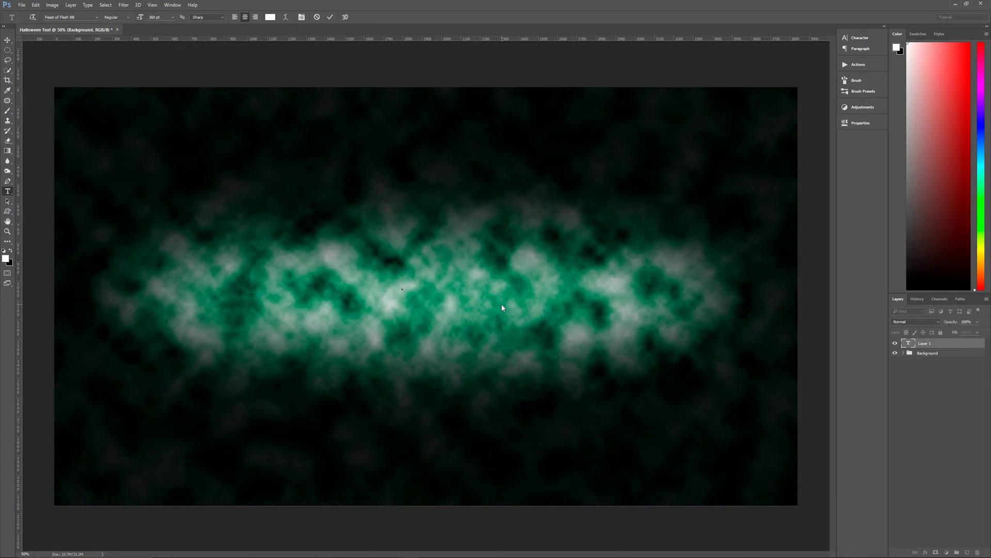
text(PIXEL)
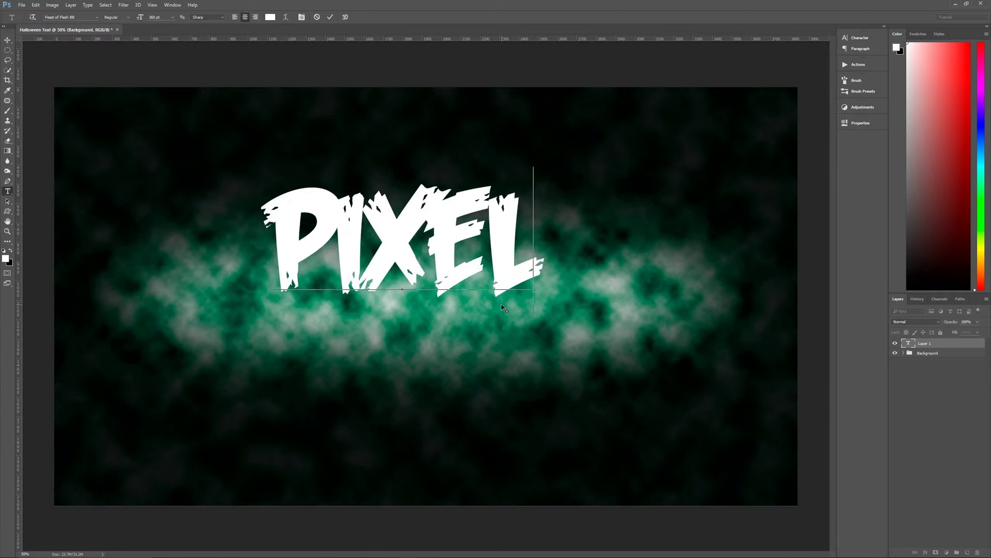
text( MAGIC)
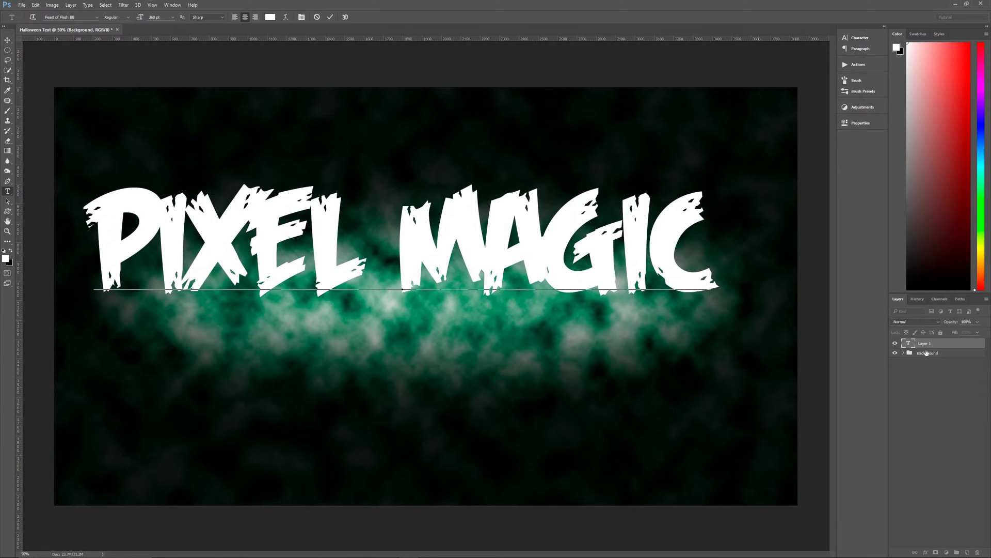
click(820, 120)
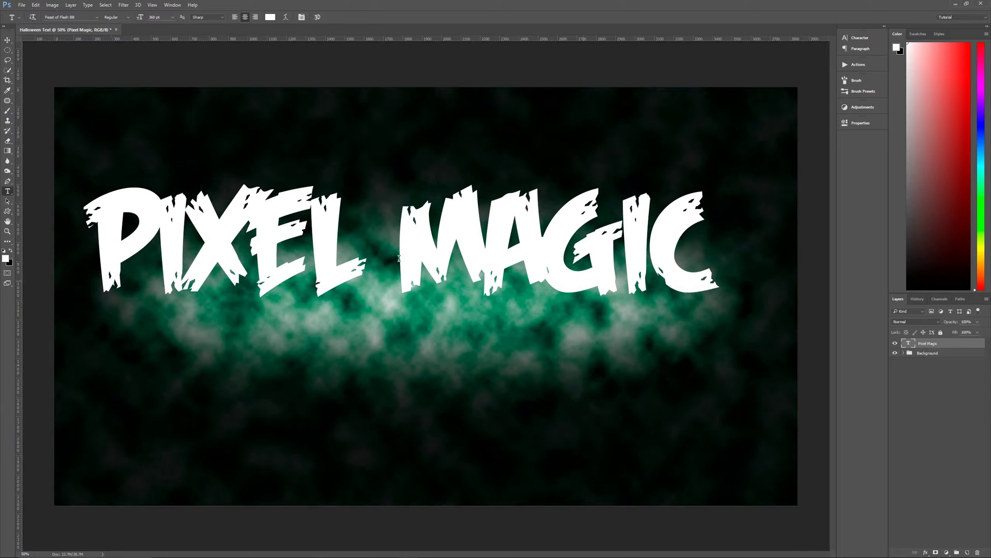
key(v)
drag(321, 240, 348, 296)
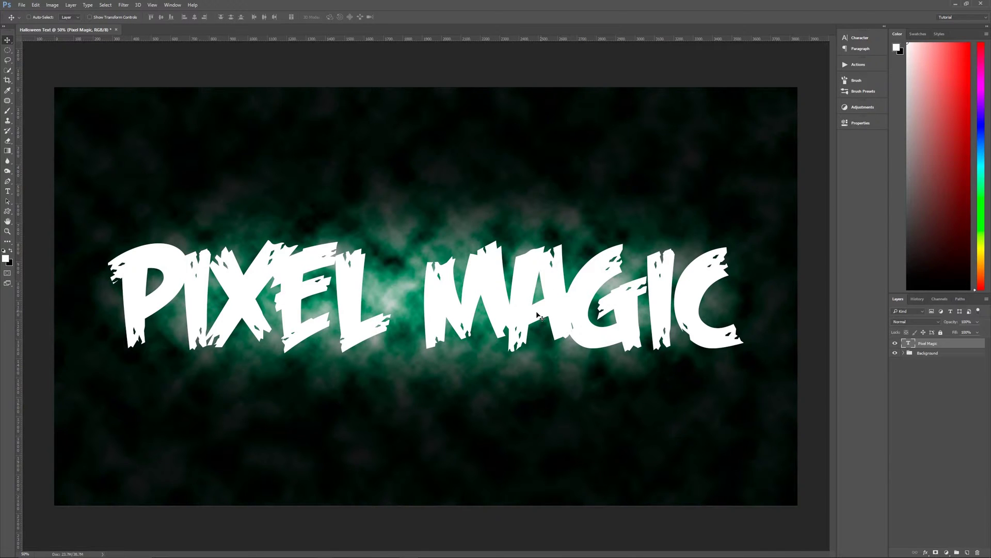
Widen the kerning between the letters of the word MAGIC so that they no longer touch
key(t)
click(514, 295)
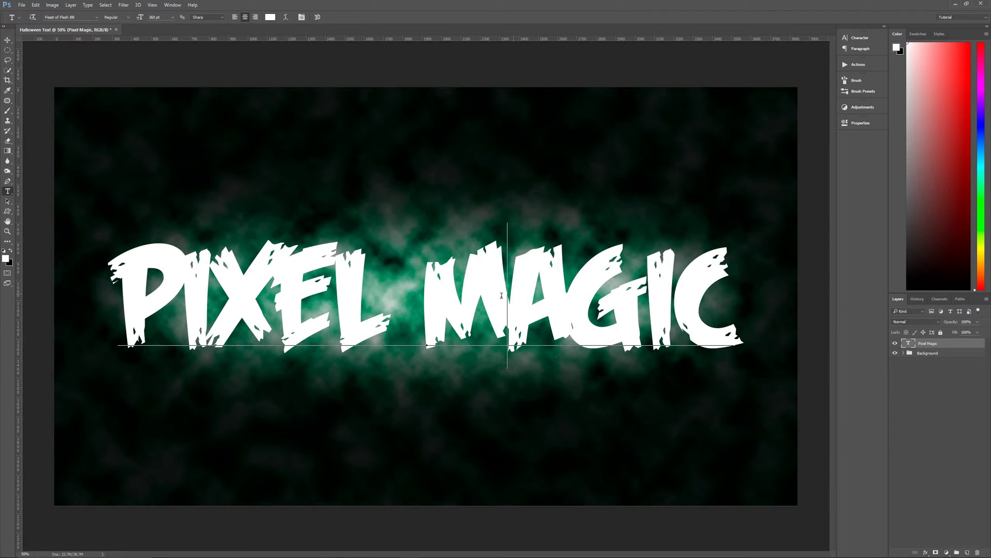
key(alt+Right)
key(alt+Right)
click(574, 306)
key(alt+Right)
key(alt+Right)
key(alt+Right)
key(alt+Right)
key(Right)
key(alt+Right)
key(Right)
key(alt+Right)
Widen the kerning between the letters of the word PIXEL and commit the text edit
key(Left)
key(Left)
key(Left)
key(Left)
key(Left)
key(Left)
key(alt+Right)
key(Left)
key(alt+Right)
key(alt+Right)
key(alt+Right)
key(alt+Right)
key(alt+Right)
key(alt+Right)
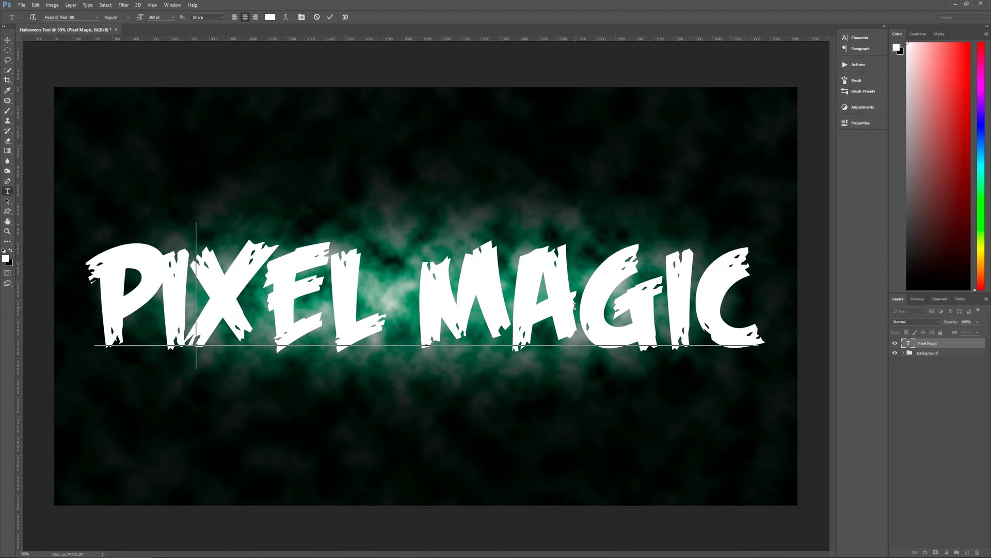
key(Left)
key(alt+Left)
key(alt+Right)
key(alt+Right)
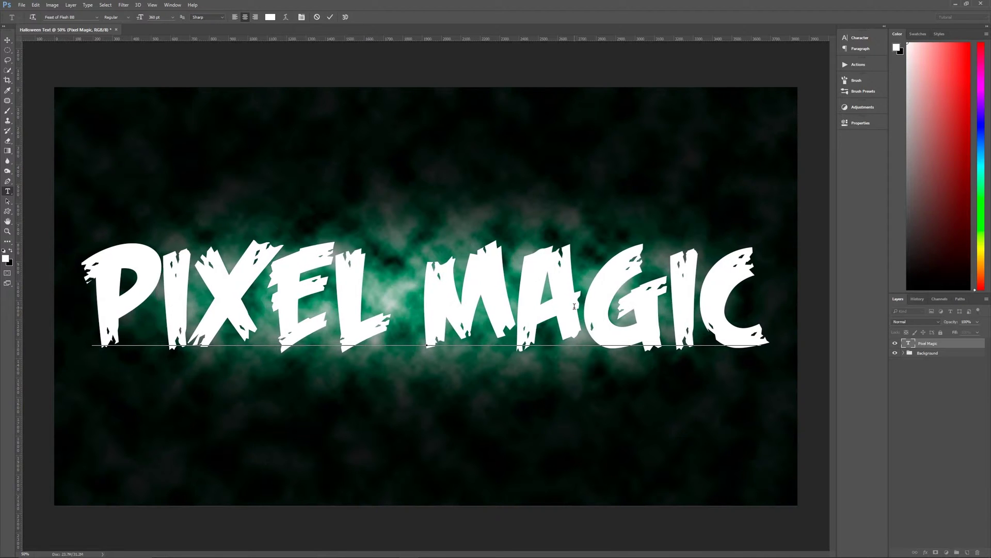
key(alt+Right)
key(alt+Left)
key(alt+Right)
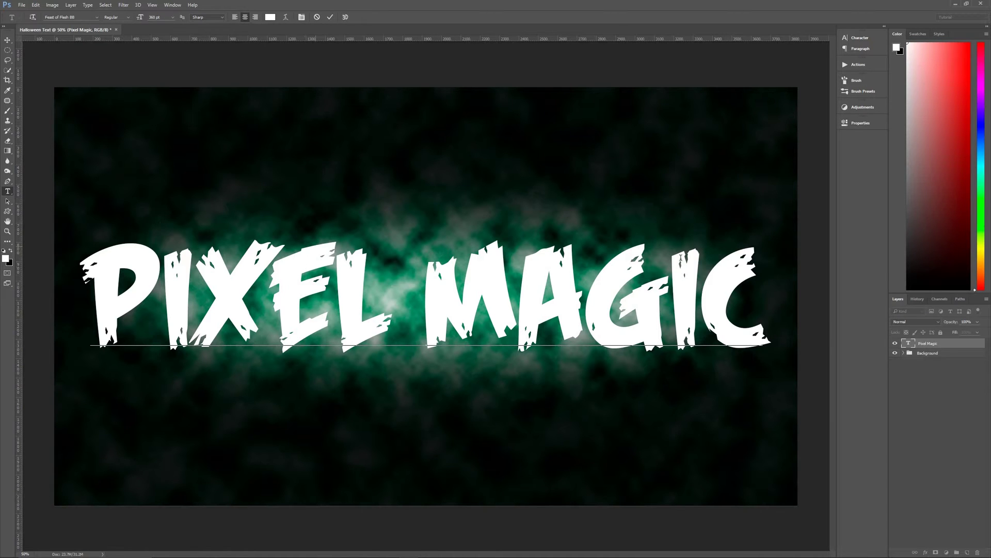
click(330, 18)
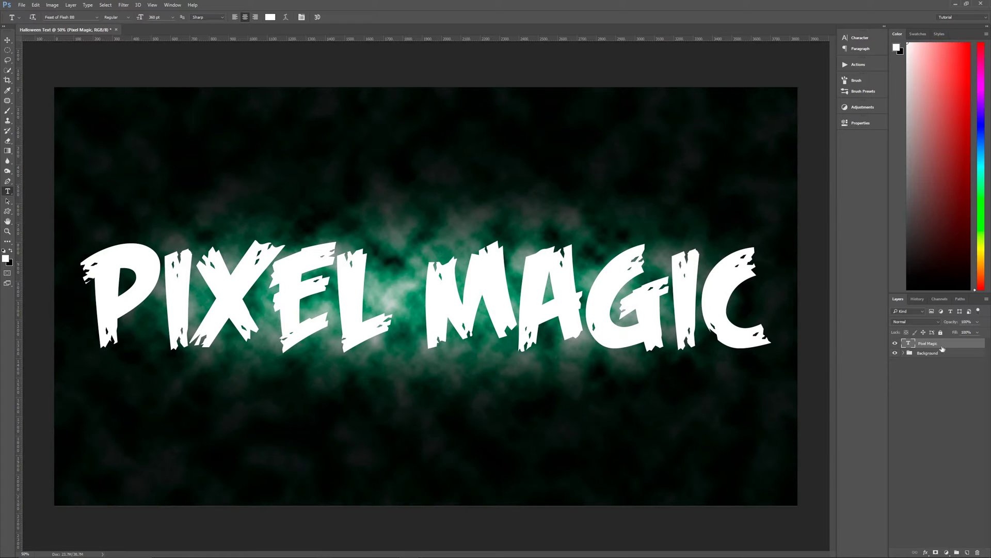
Add a Bevel & Emboss effect to the Pixel Magic layer as a smooth Inner Bevel with 300% depth and the linear gloss contour
click(925, 552)
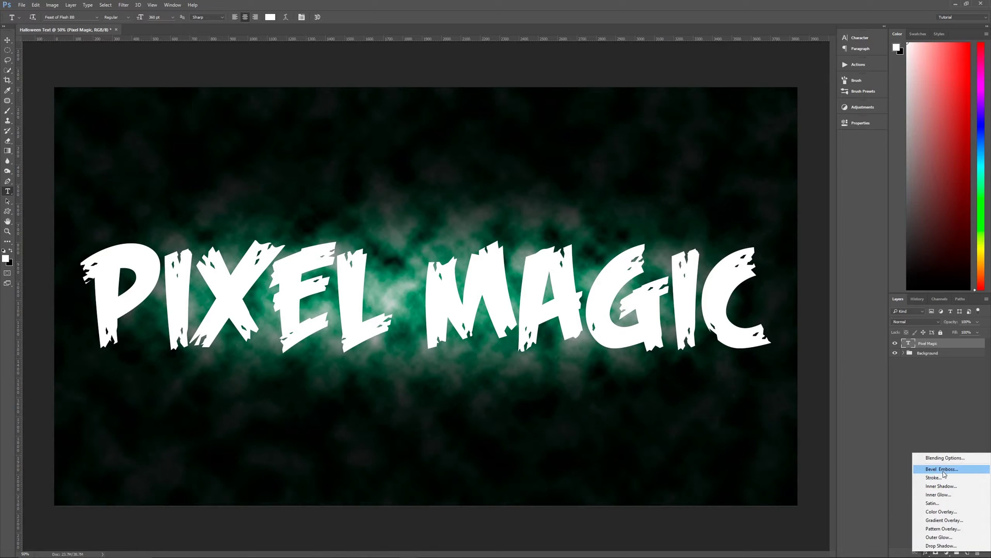
click(944, 470)
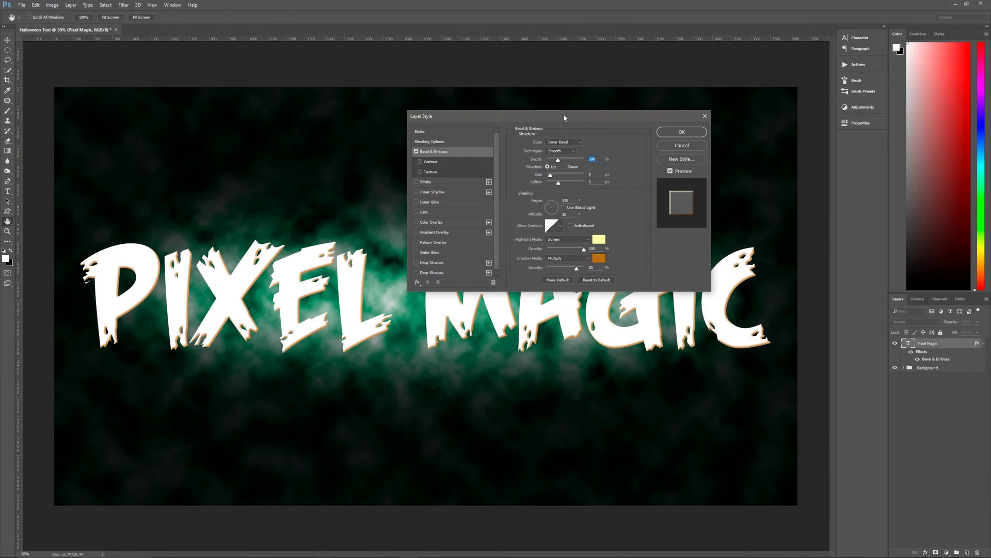
drag(552, 116, 516, 98)
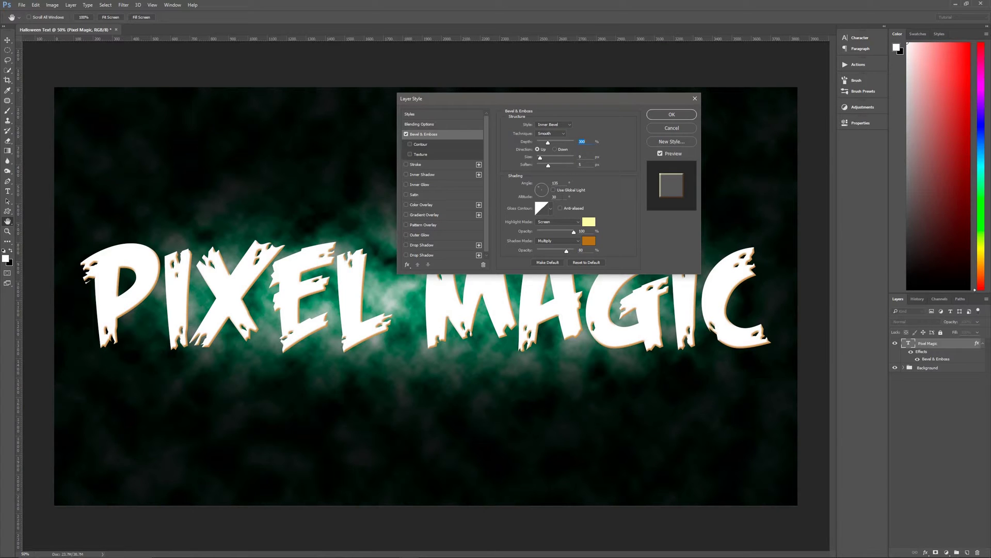
click(550, 209)
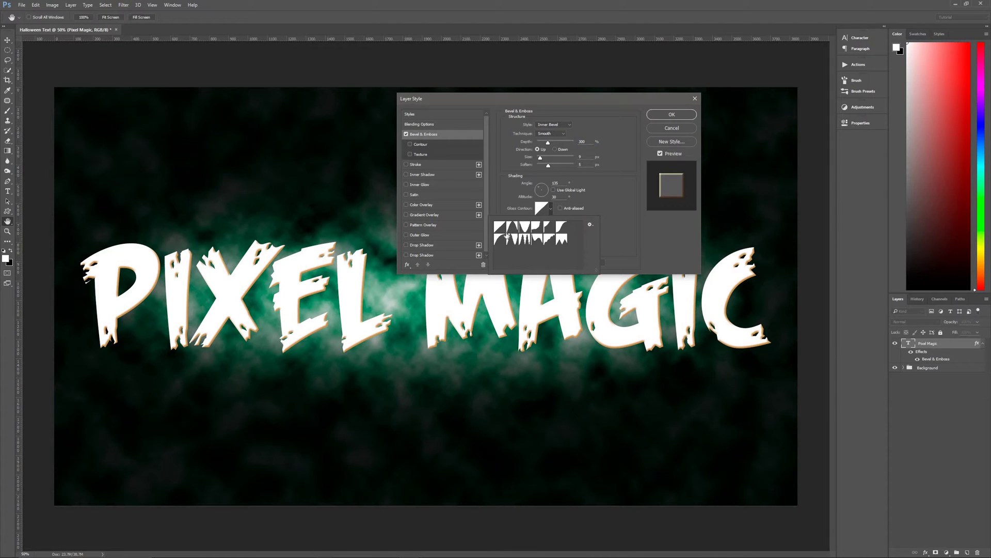
click(539, 216)
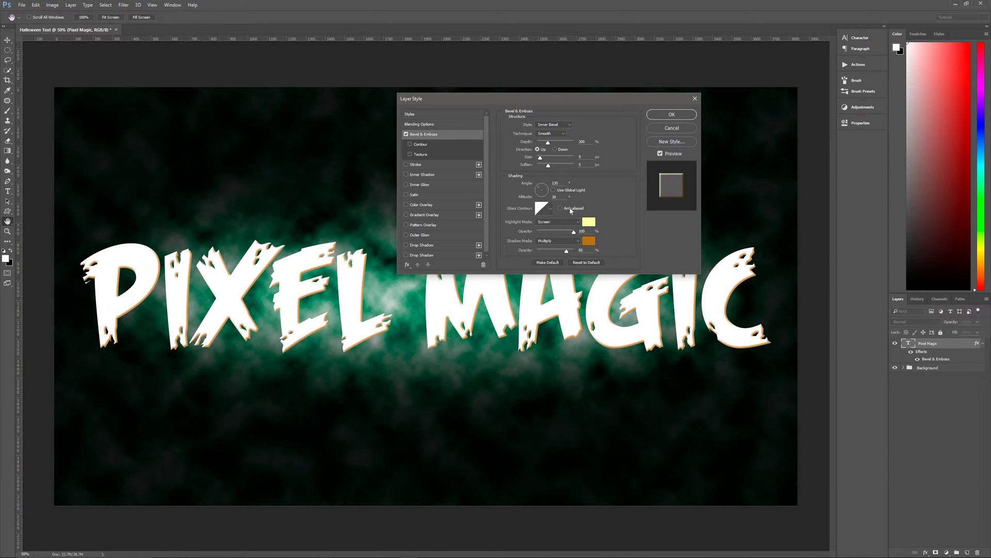
Use fffeaa as the bevel's highlight color and aa7222 as its shadow color
click(589, 222)
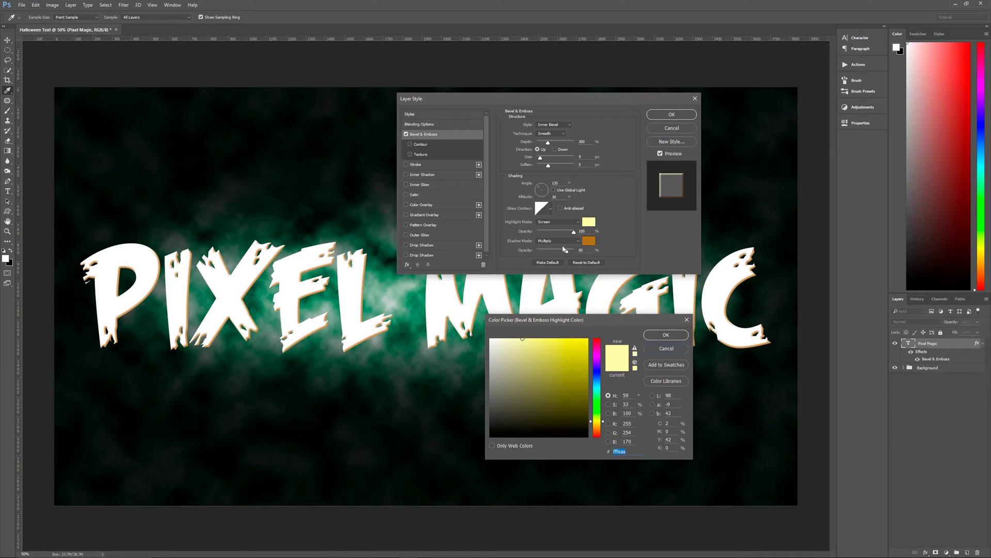
key(Return)
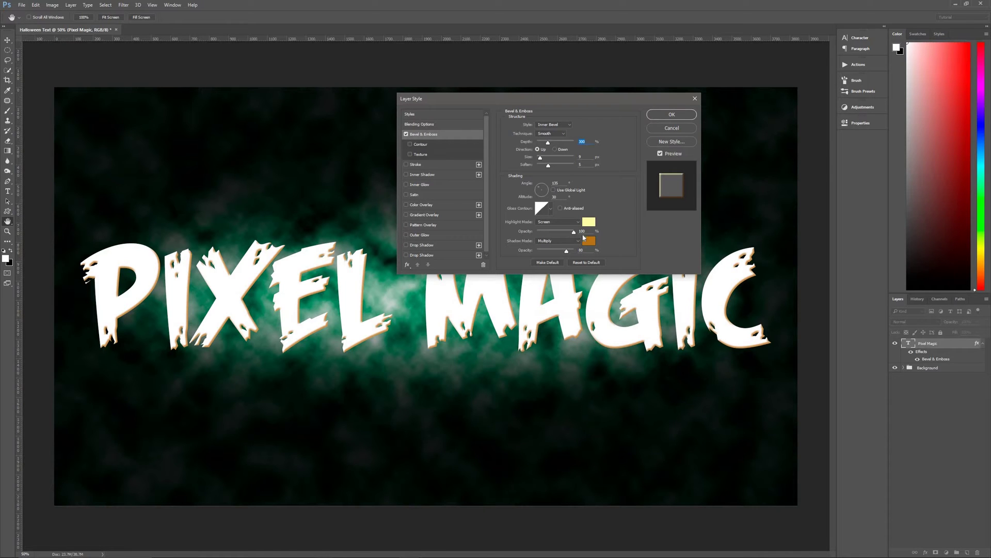
click(588, 241)
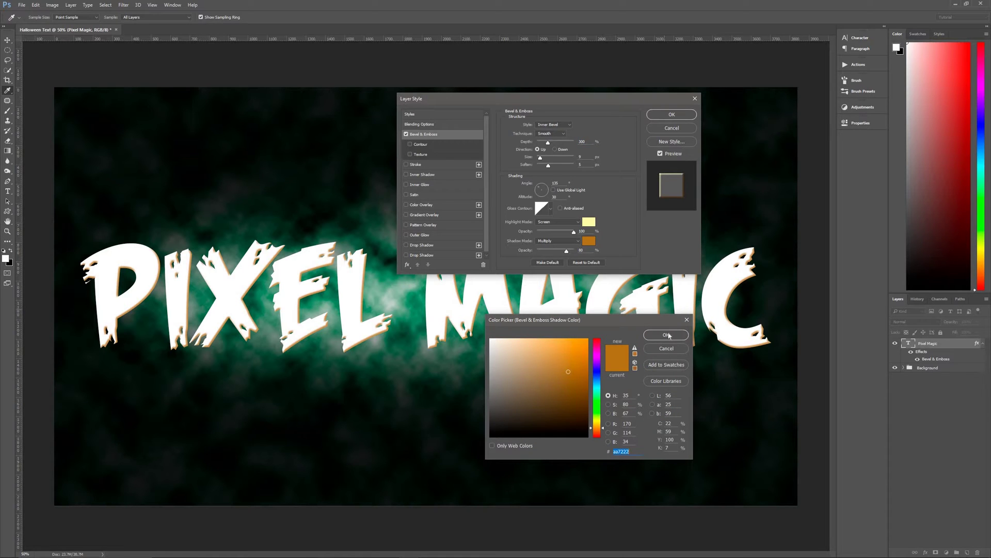
key(Return)
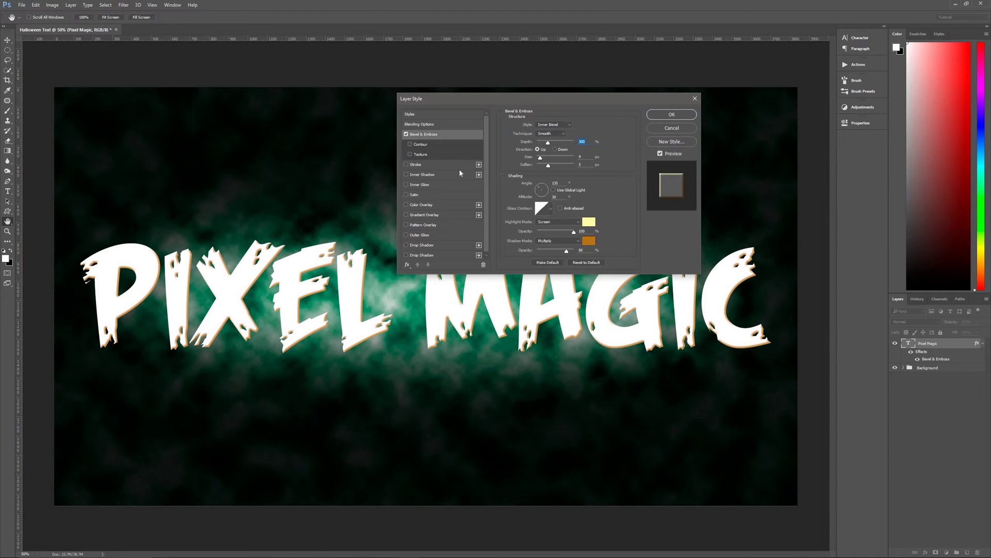
Add a thin outside Stroke effect to the text in orange ff7800 with Normal blend mode
click(421, 163)
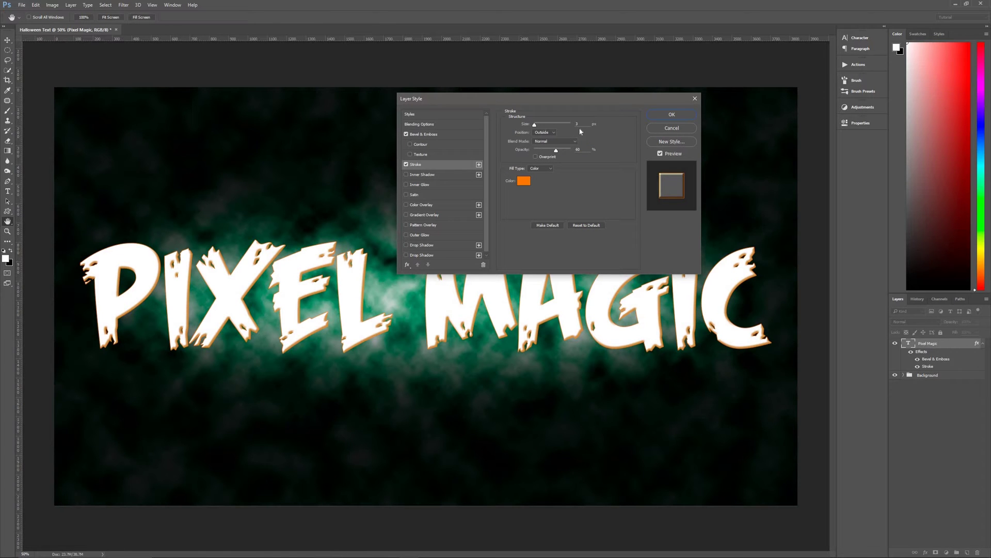
drag(543, 100, 472, 56)
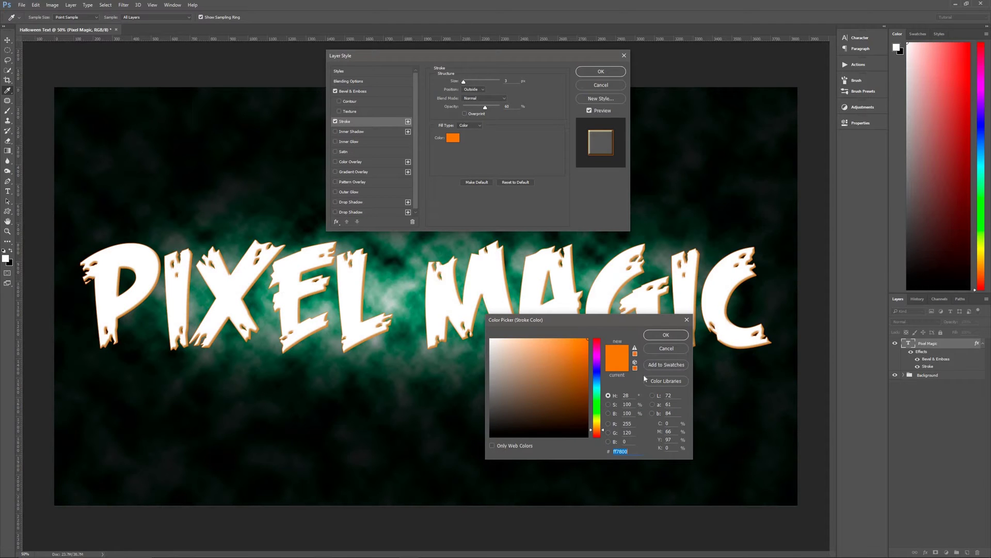
click(661, 334)
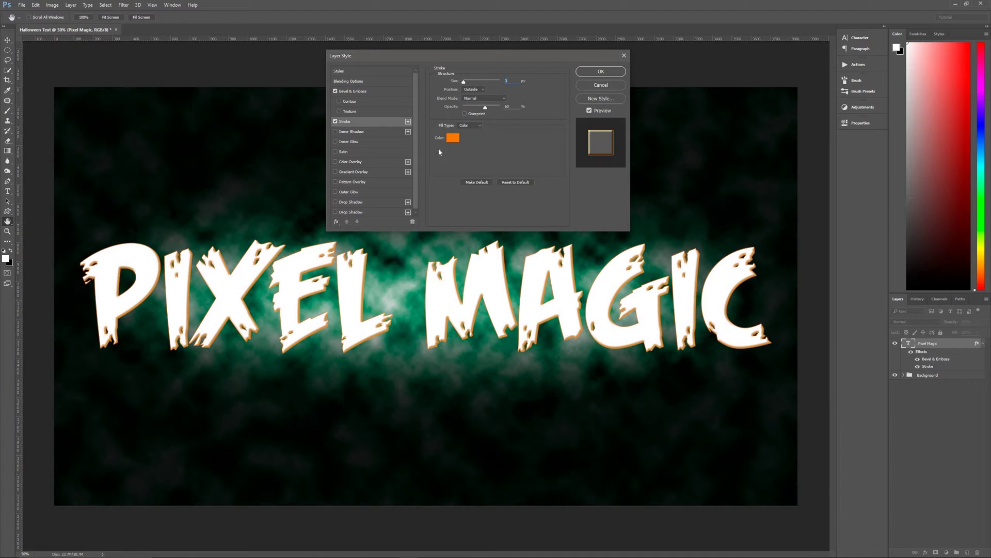
Add an Inner Glow effect from the edge with Multiply mode, 100% opacity, color ffb400 and the curved contour
click(362, 142)
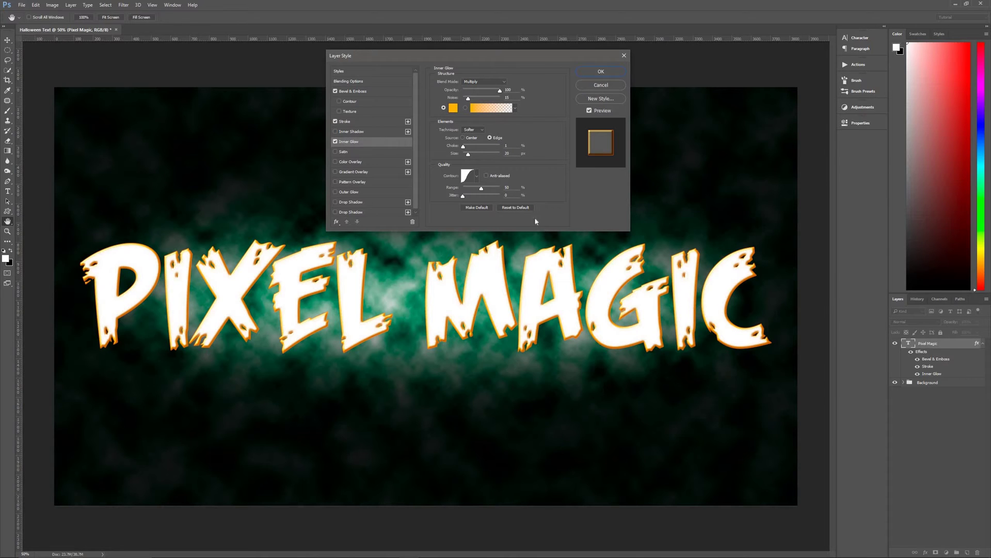
click(453, 107)
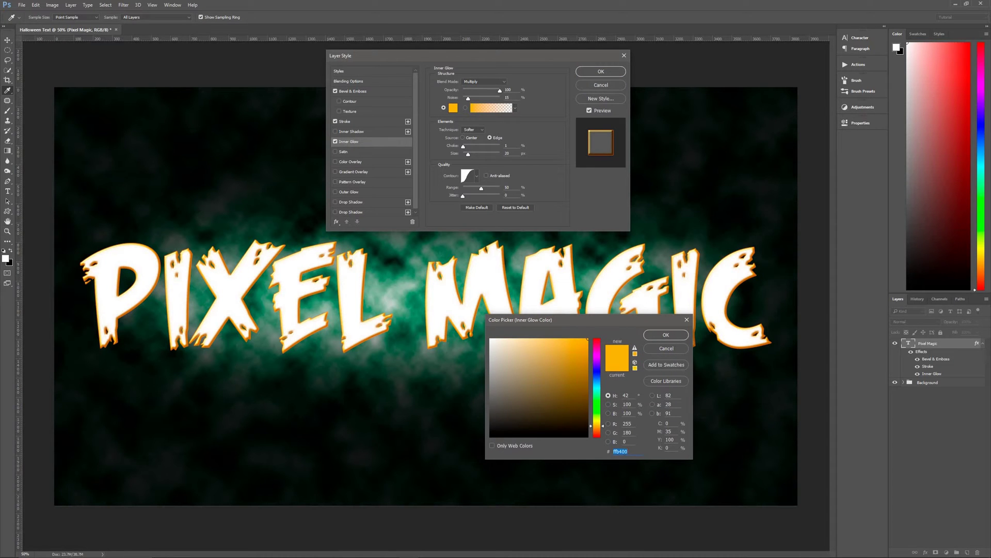
click(664, 335)
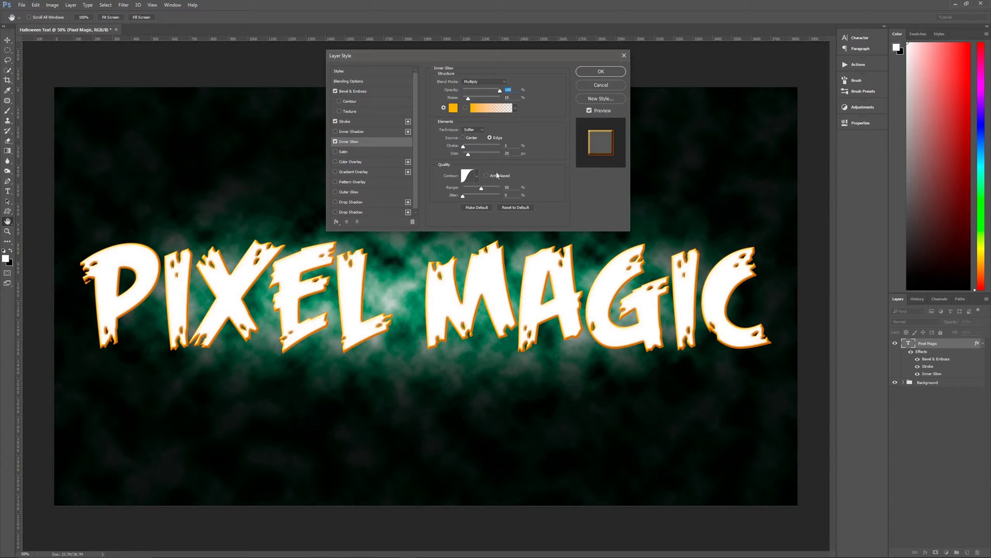
click(477, 176)
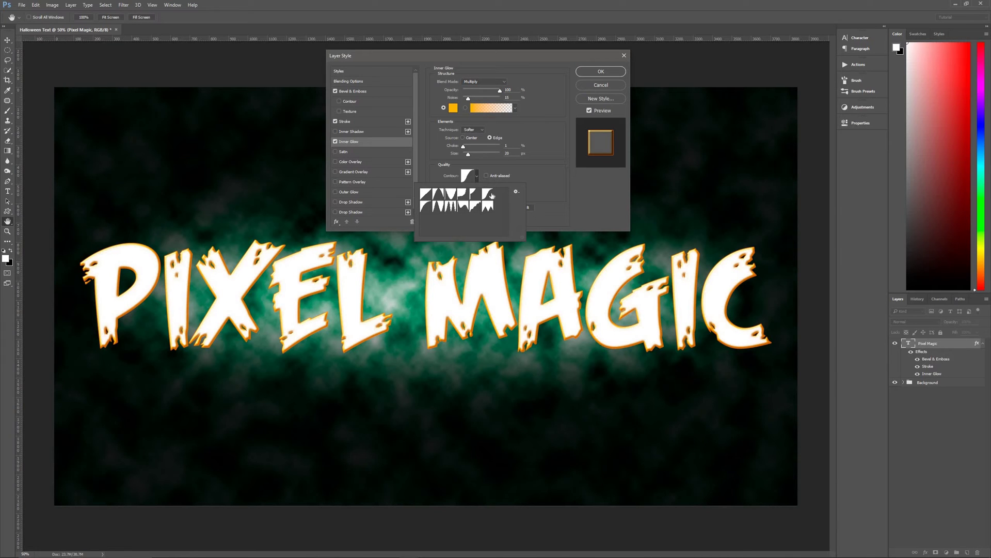
click(489, 195)
click(538, 172)
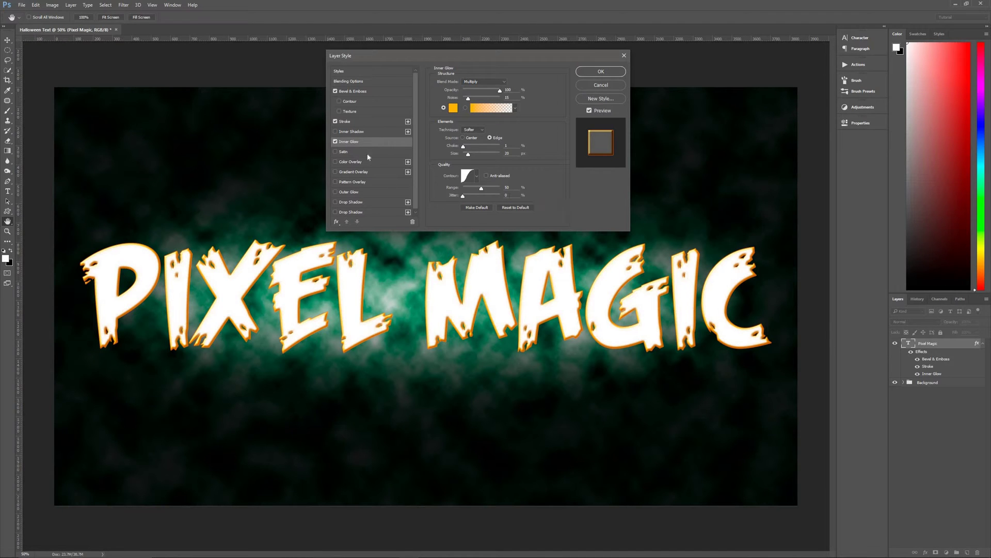
Add a Satin effect to the text in orange ff6600 with Darken blend mode, the curved contour and anti-aliasing
click(345, 151)
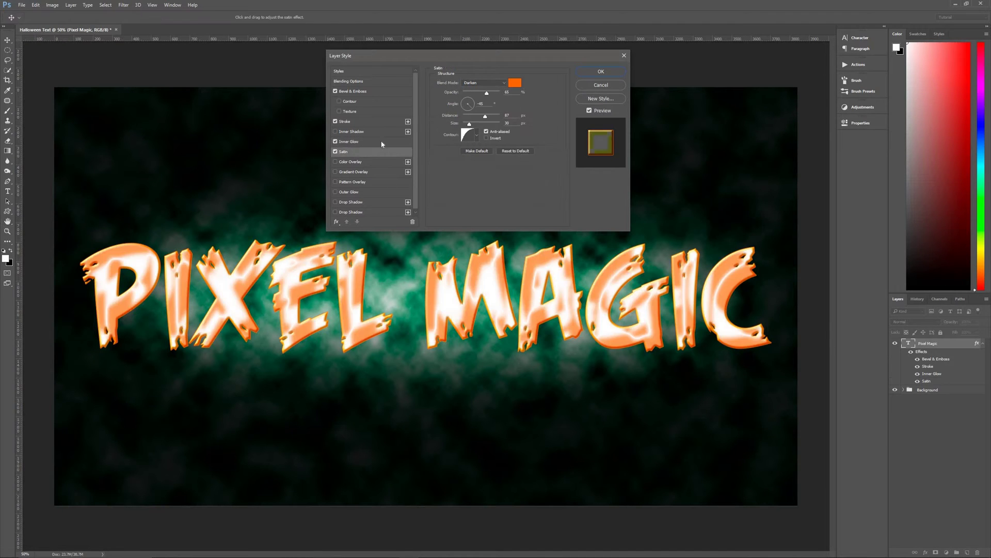
click(512, 84)
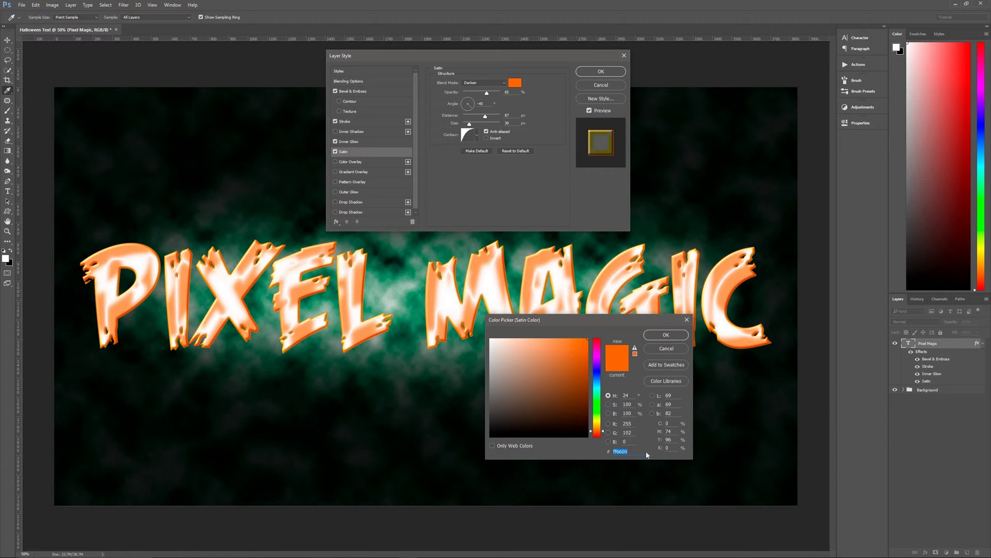
click(666, 335)
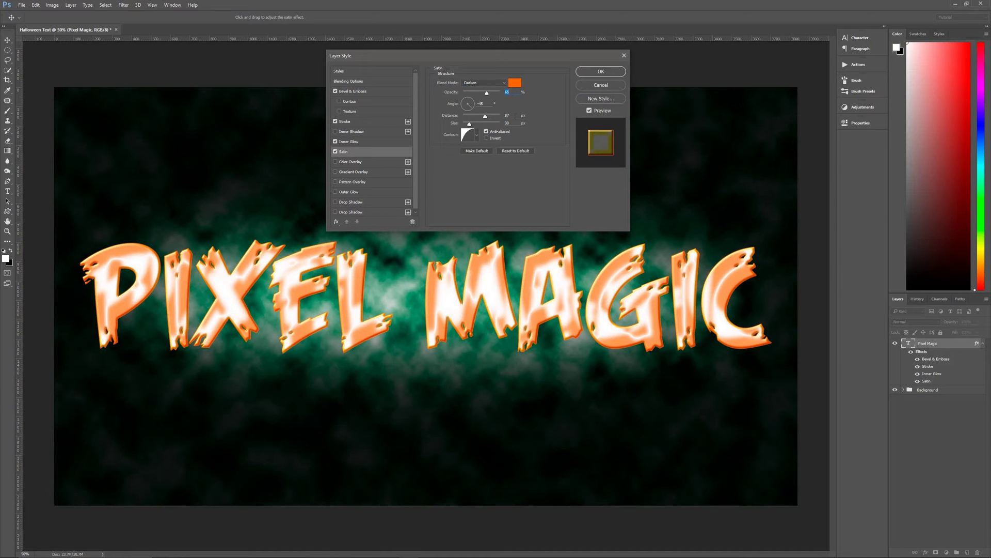
click(477, 136)
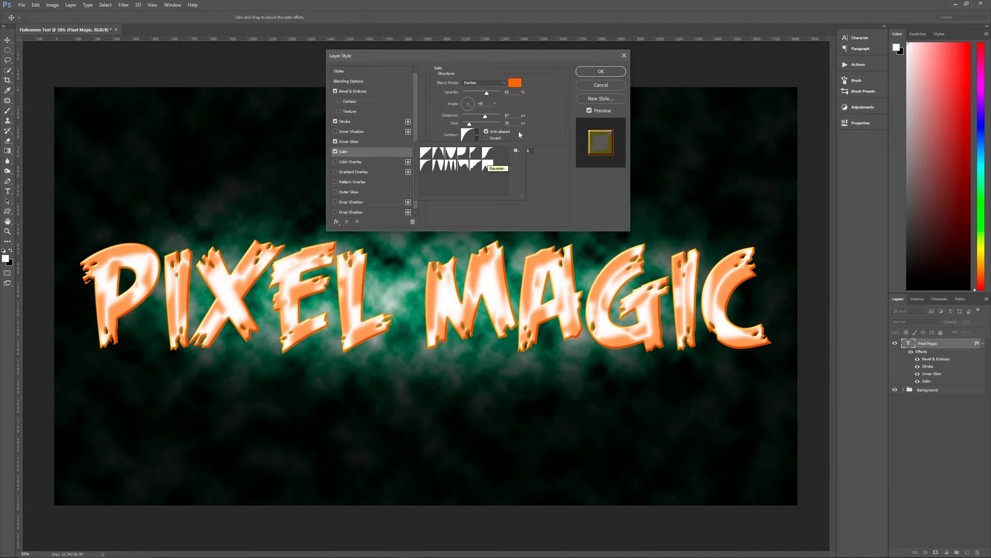
click(500, 136)
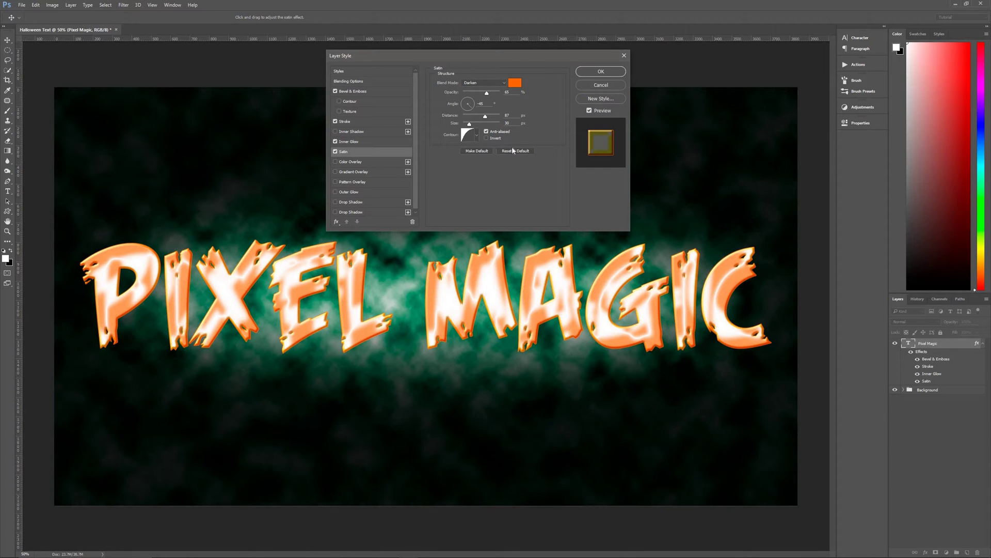
Add a Normal linear Gradient Overlay at a 90° angle with 100% opacity, using ff6c00 for the gradient's starting color stop
click(380, 176)
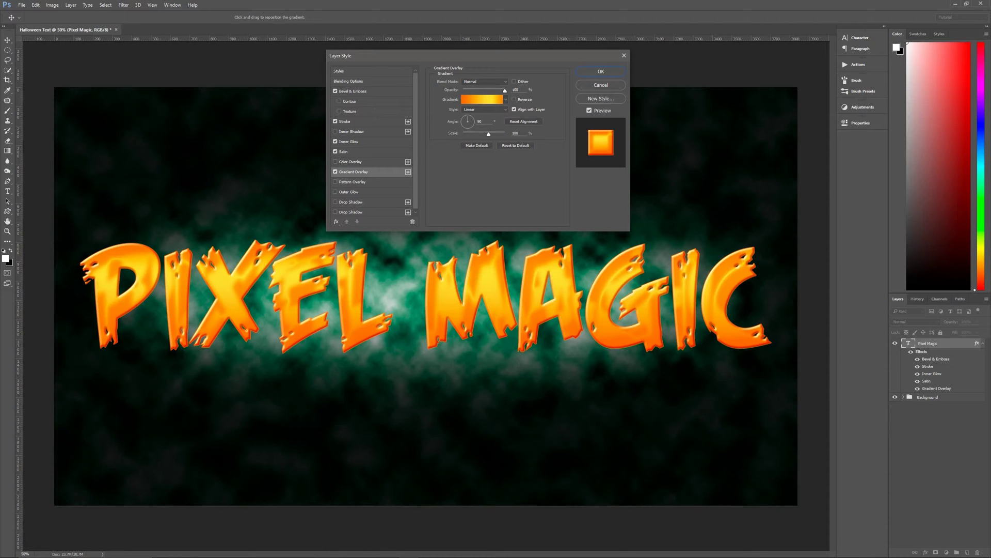
click(488, 103)
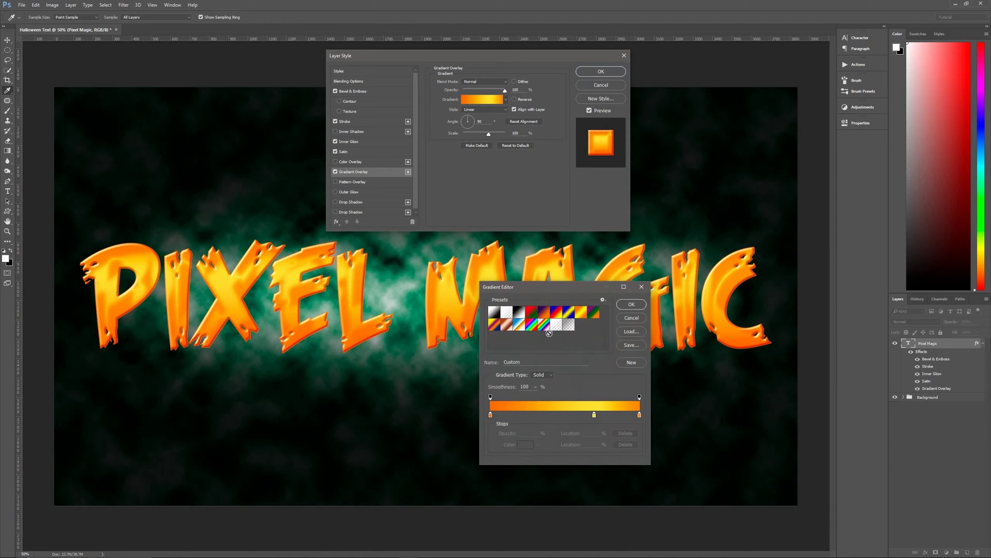
drag(489, 287, 534, 317)
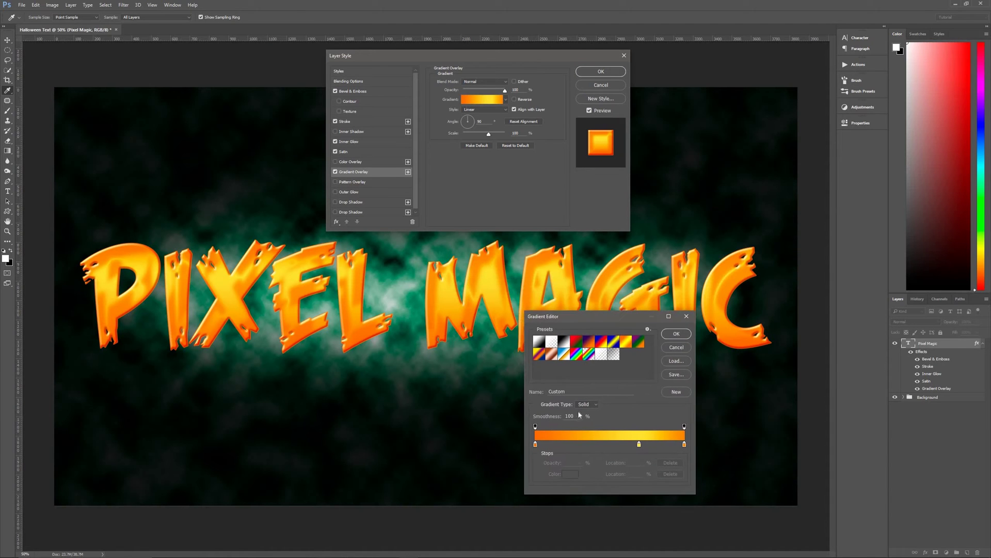
click(536, 445)
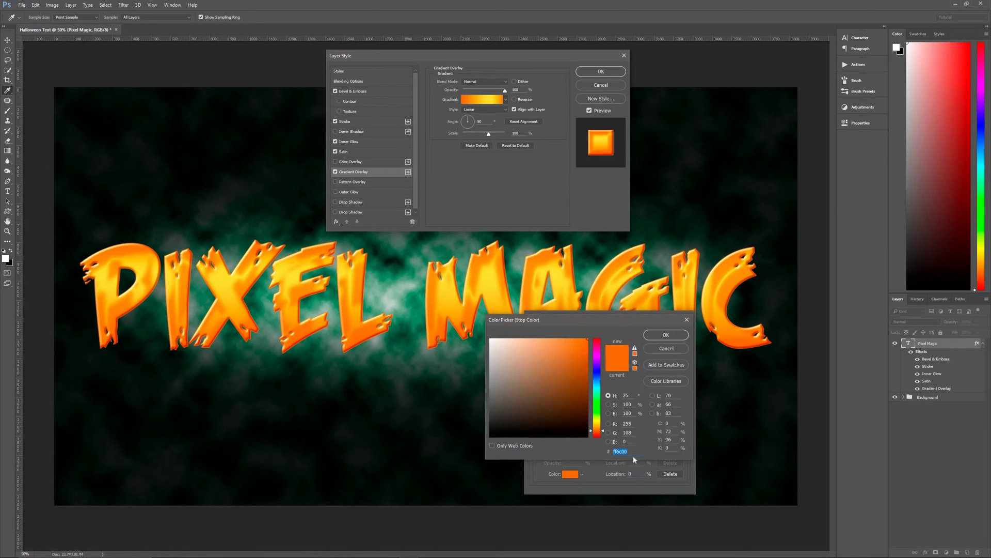
click(662, 335)
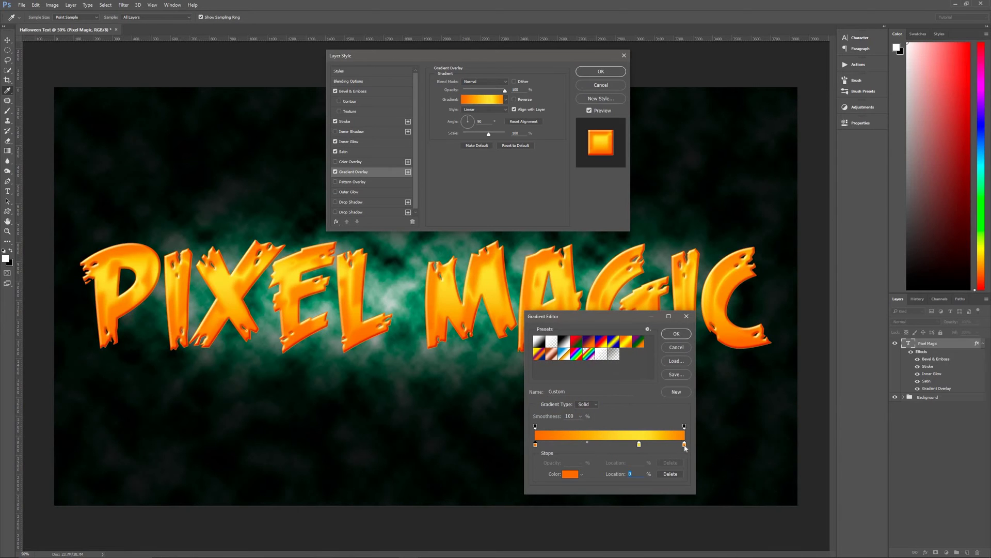
Use ff8400 for the overlay gradient's end stop and ffe346 for the stop at 70%
click(685, 445)
click(570, 473)
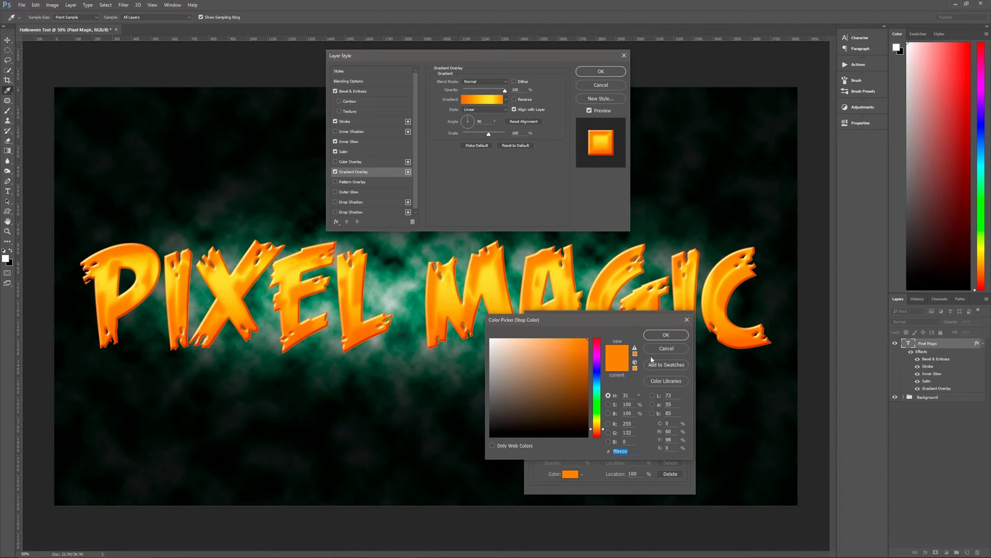
click(666, 334)
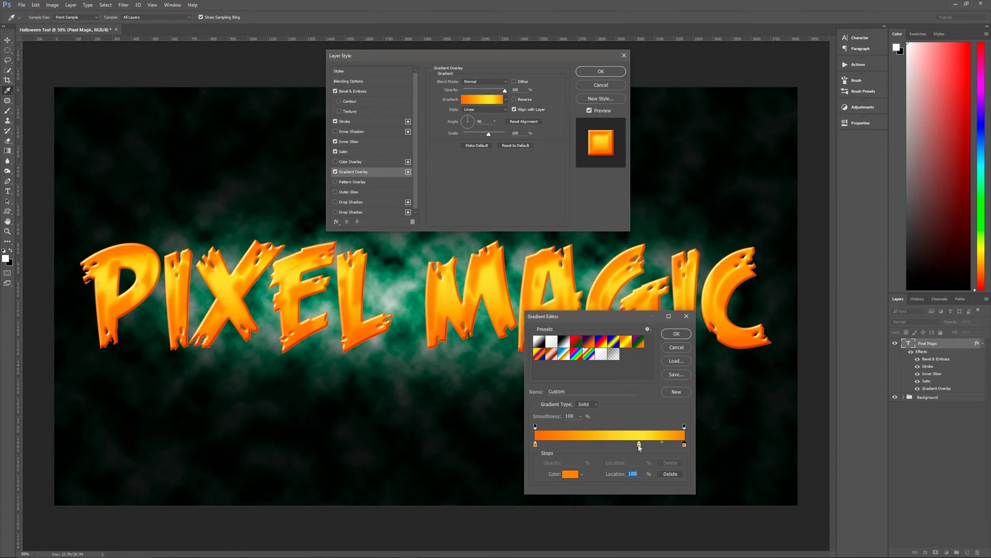
click(639, 445)
click(570, 474)
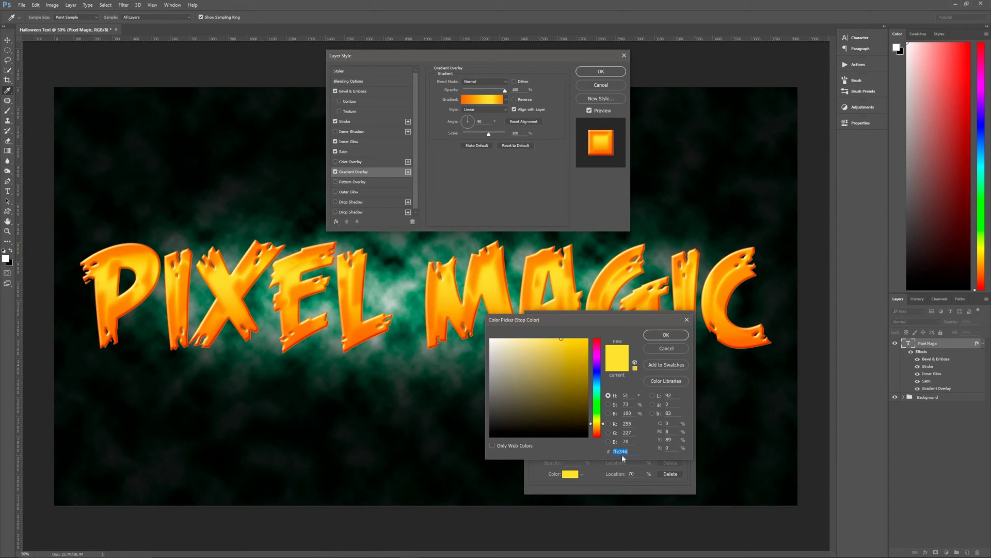
click(668, 335)
click(675, 334)
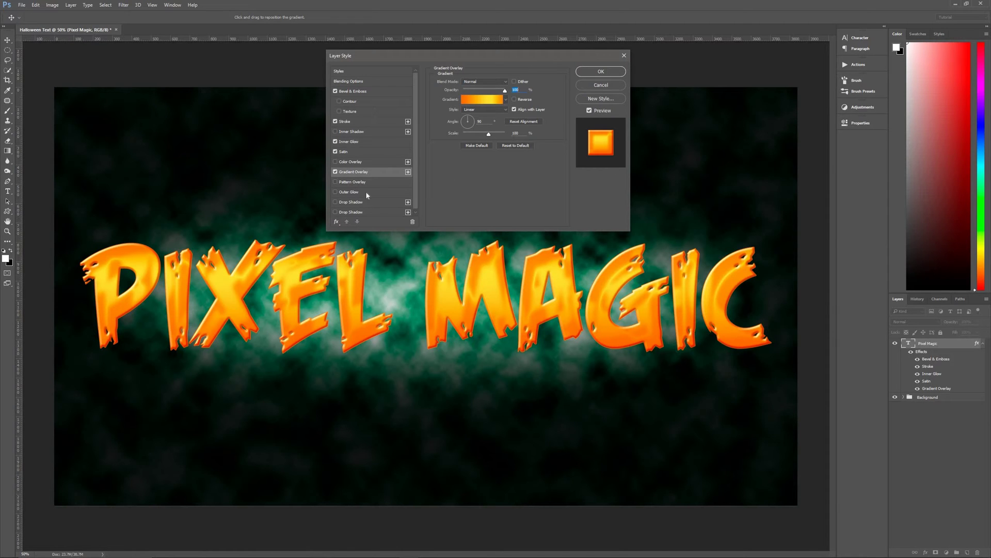
Add a softer Outer Glow effect in pale yellow fff191 with Normal mode, 100% opacity and the anti-aliased linear contour
click(349, 192)
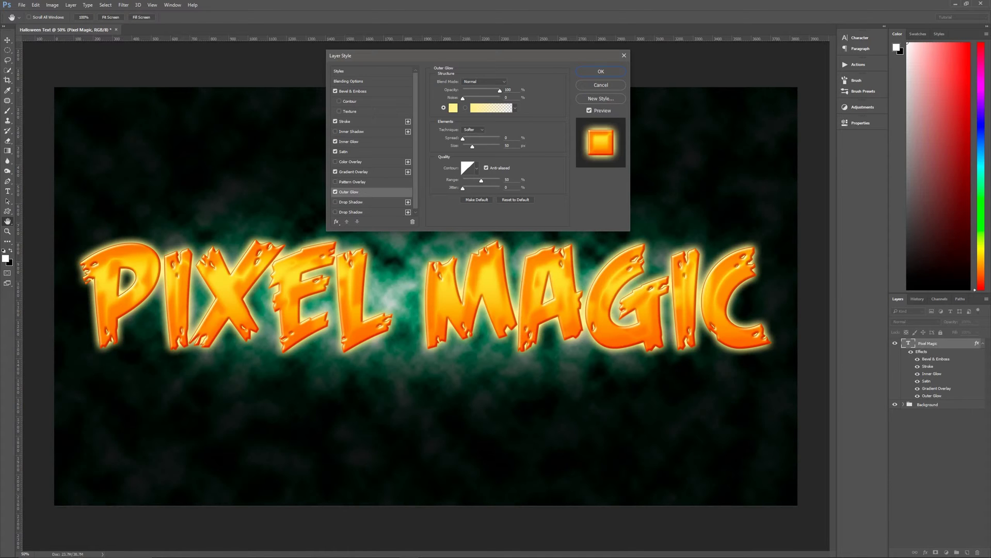
click(454, 109)
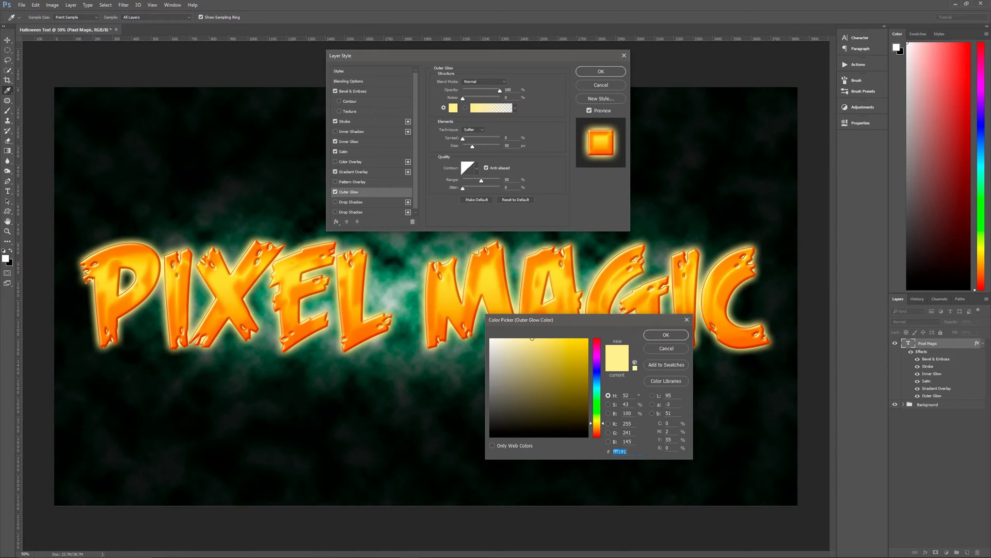
click(666, 335)
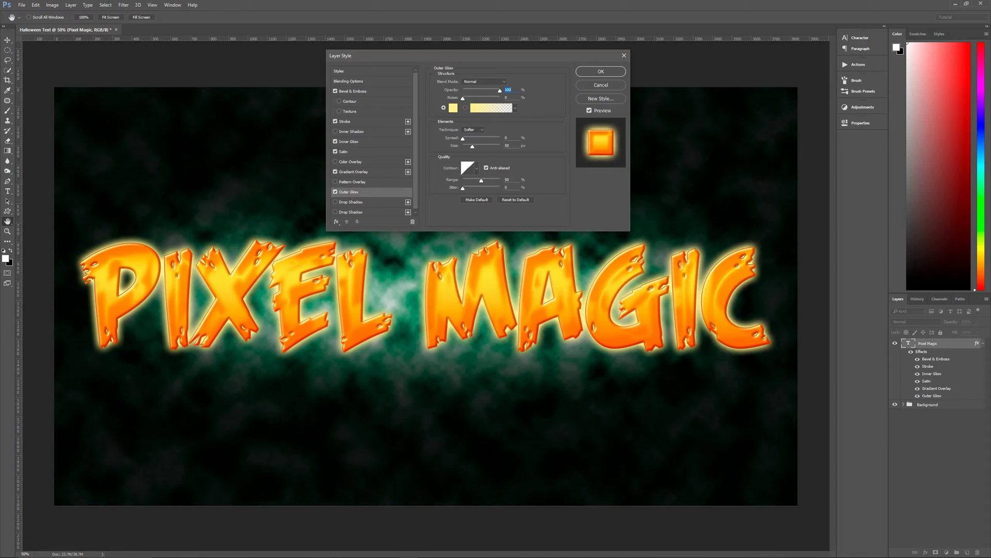
click(477, 169)
click(487, 169)
Add a Drop Shadow effect to the text with Dissolve blend mode and color ffae00
click(388, 204)
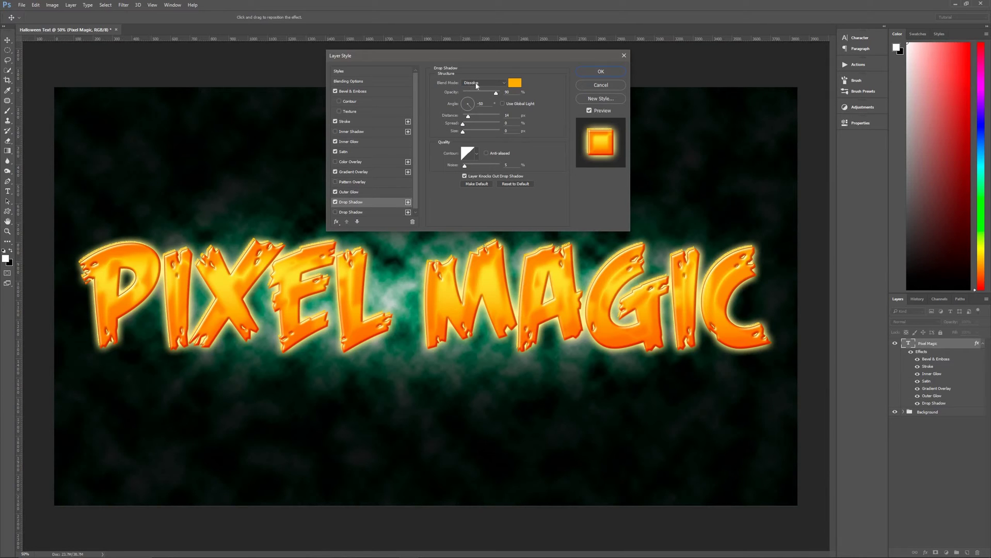
click(515, 83)
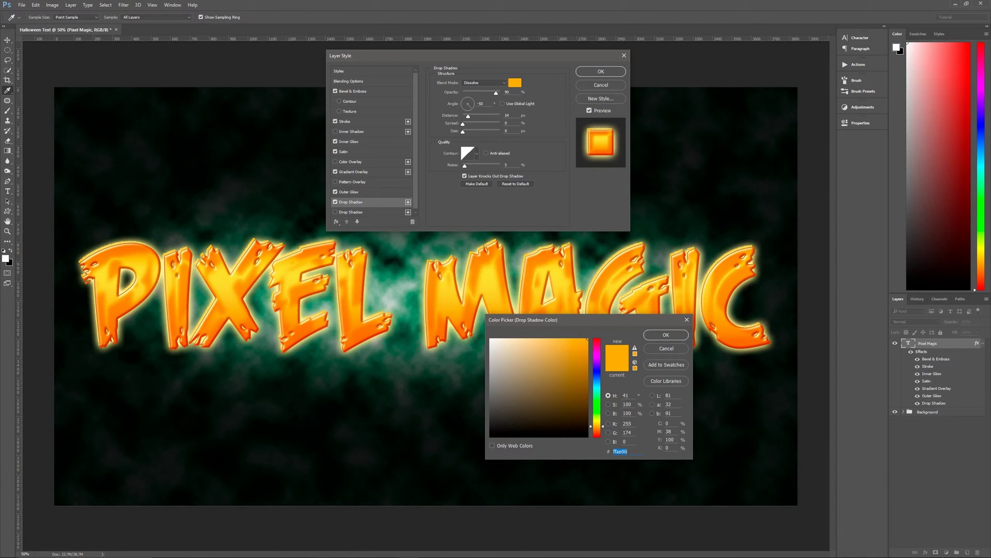
click(665, 336)
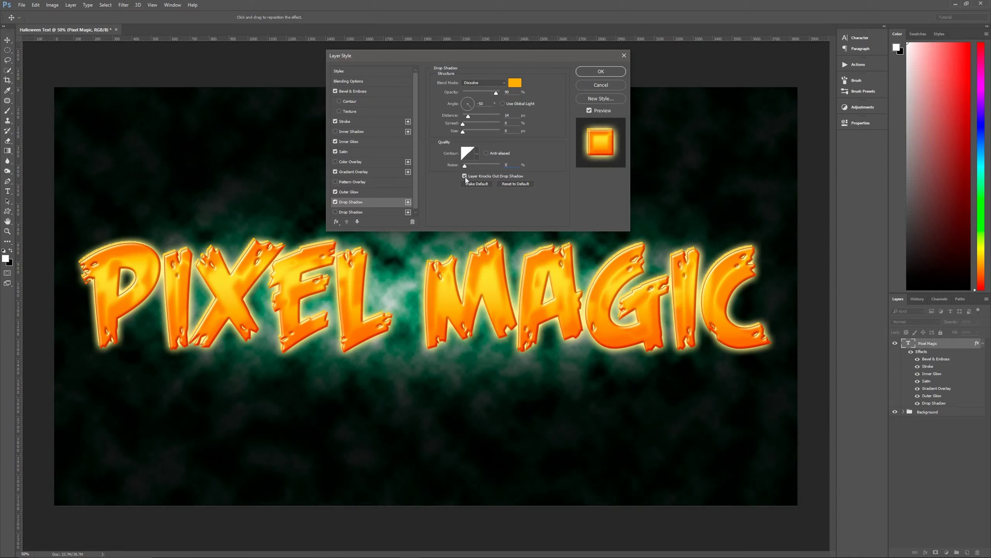
Add a second Drop Shadow with Normal mode, 100% opacity and color ee5a12, and apply the layer style
click(382, 211)
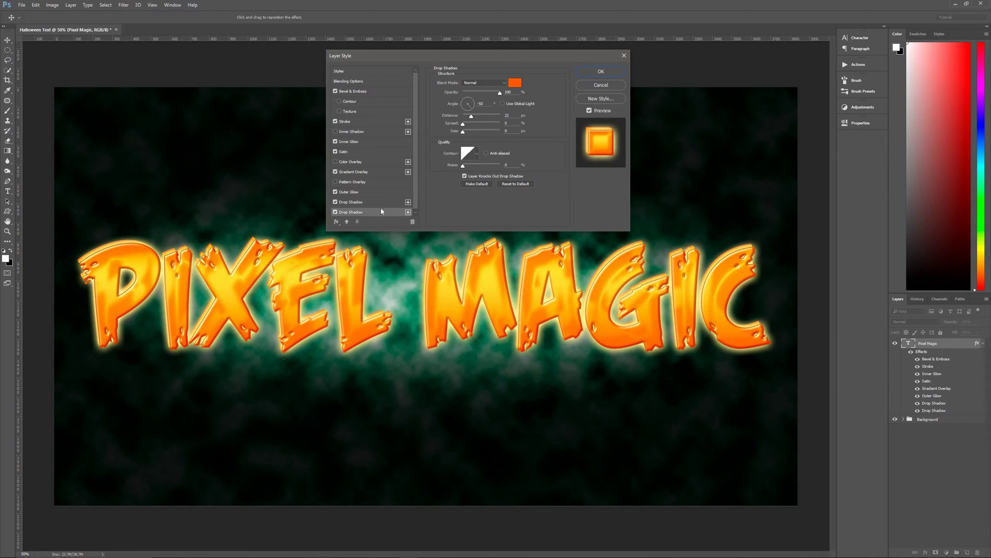
click(515, 83)
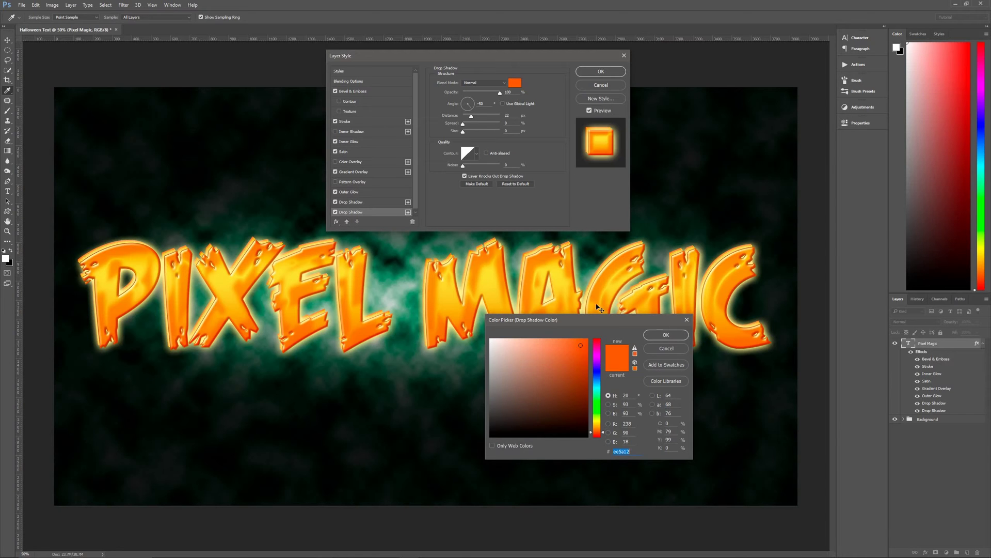
click(665, 336)
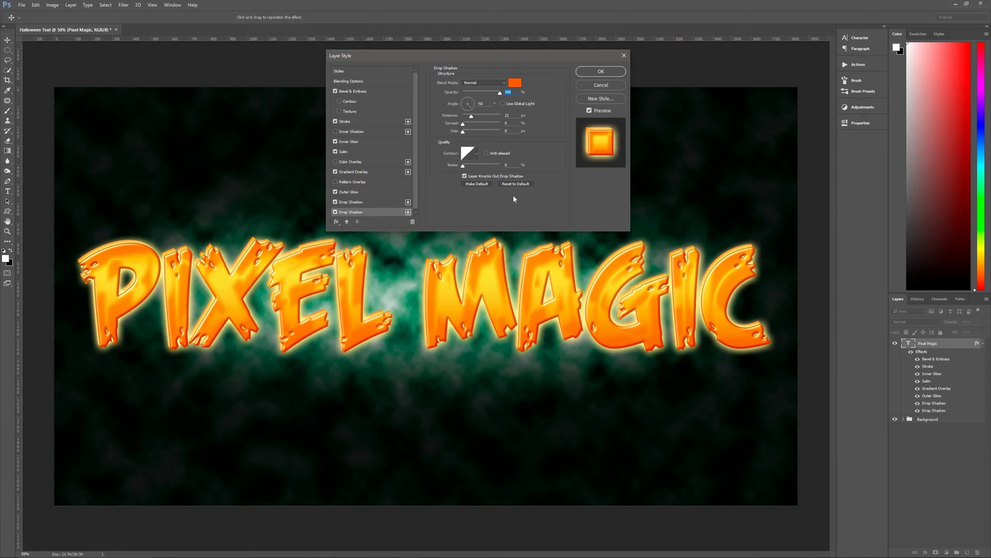
click(589, 73)
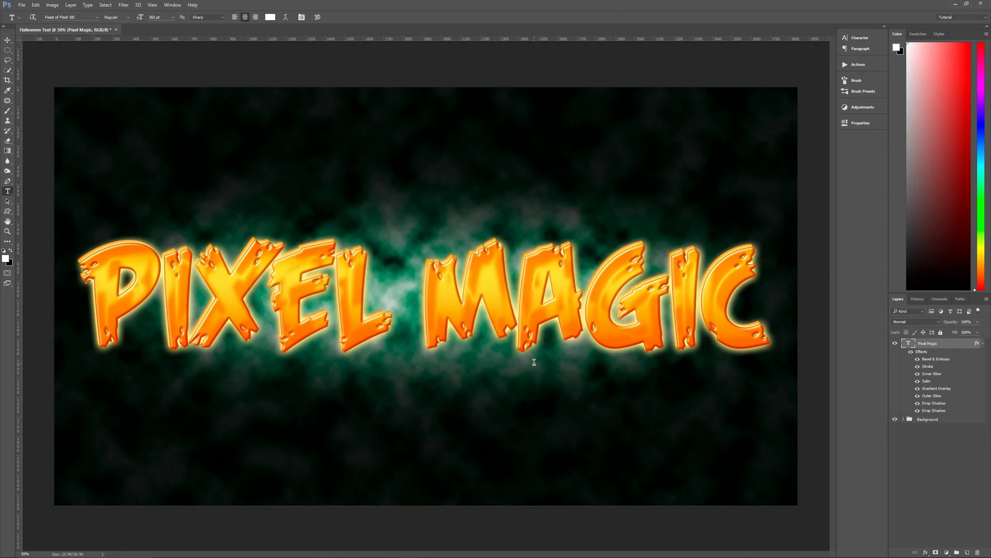
Collapse the text layer's effects list and add a new layer named Glow above it
click(983, 345)
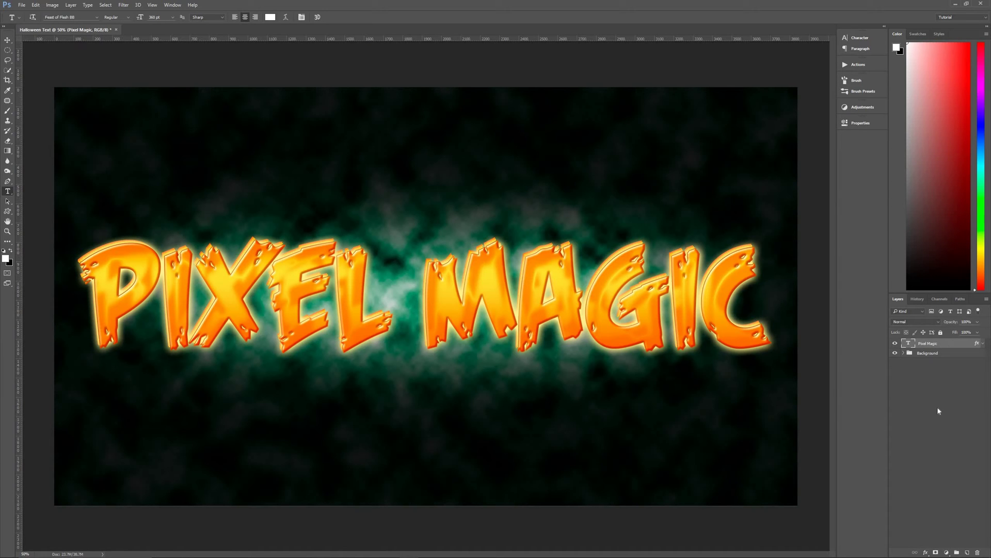
key(ctrl+shift+alt+n)
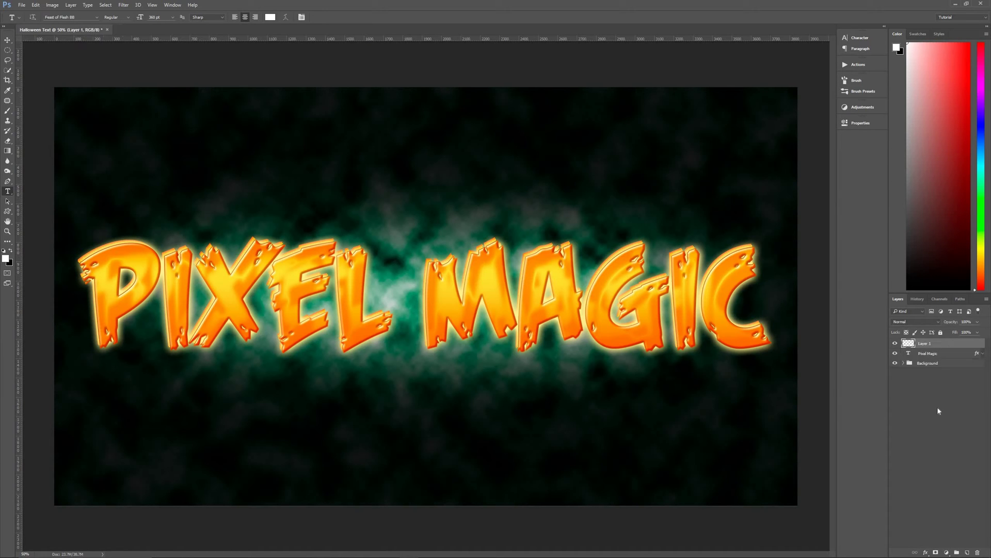
double_click(925, 344)
text(Glow)
key(Return)
Set the foreground color to pale yellow fdf6a4
click(6, 258)
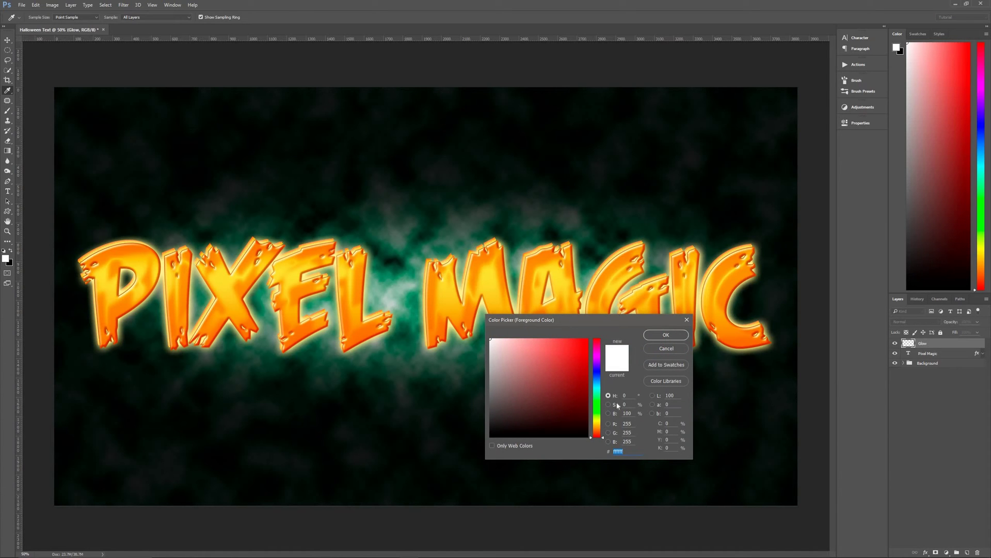
text(fdf)
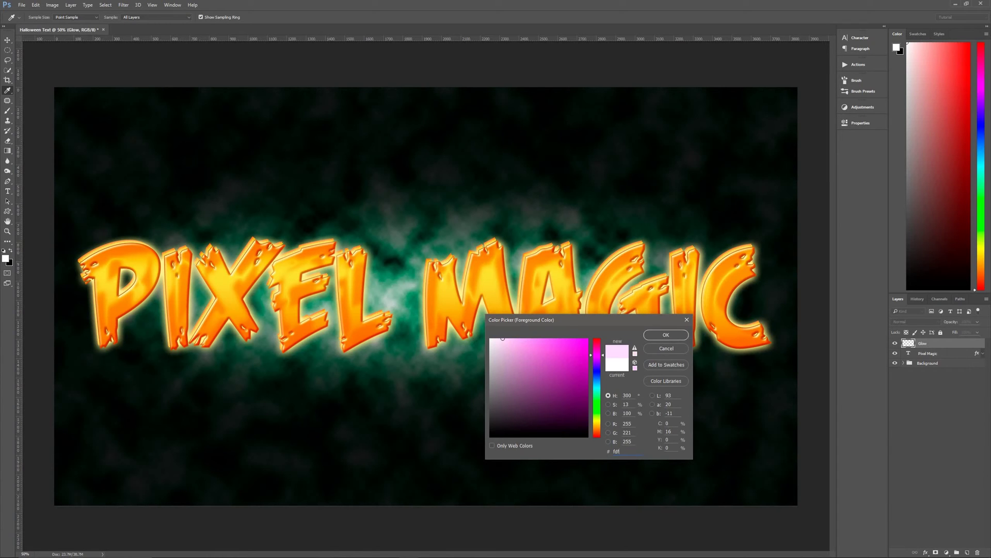
text(6a4)
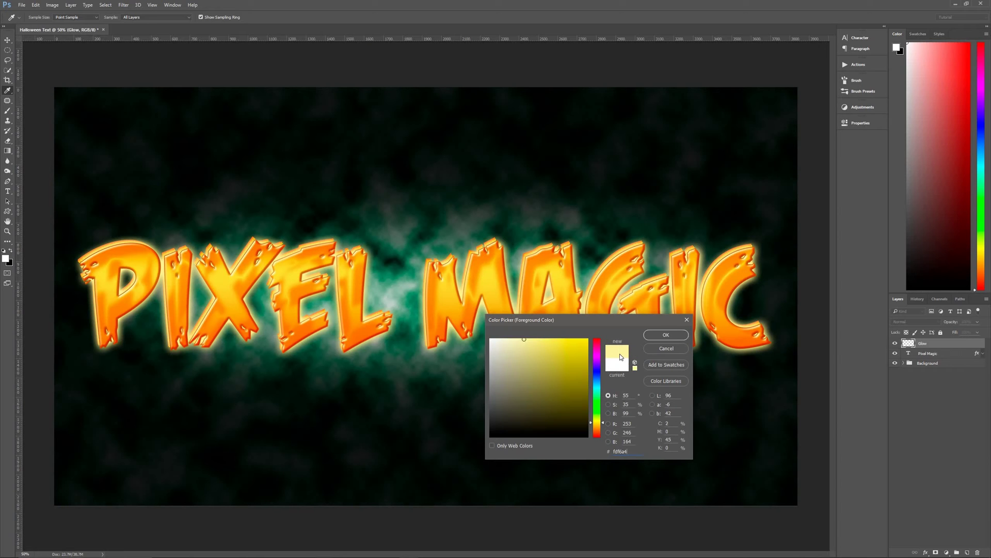
click(666, 336)
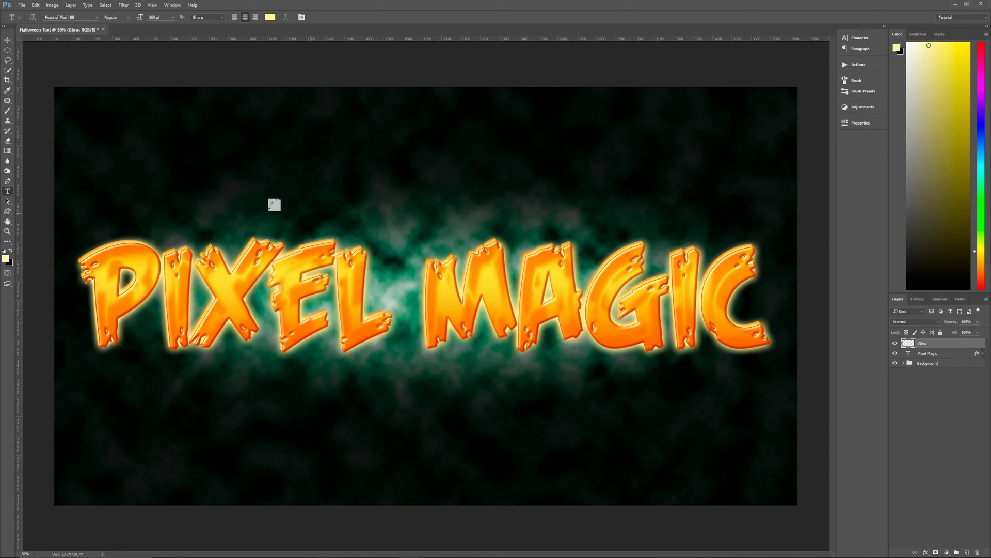
Ready the Brush tool with a soft round tip at 0% hardness, and set the Glow layer's blend mode to Hard Light
key(b)
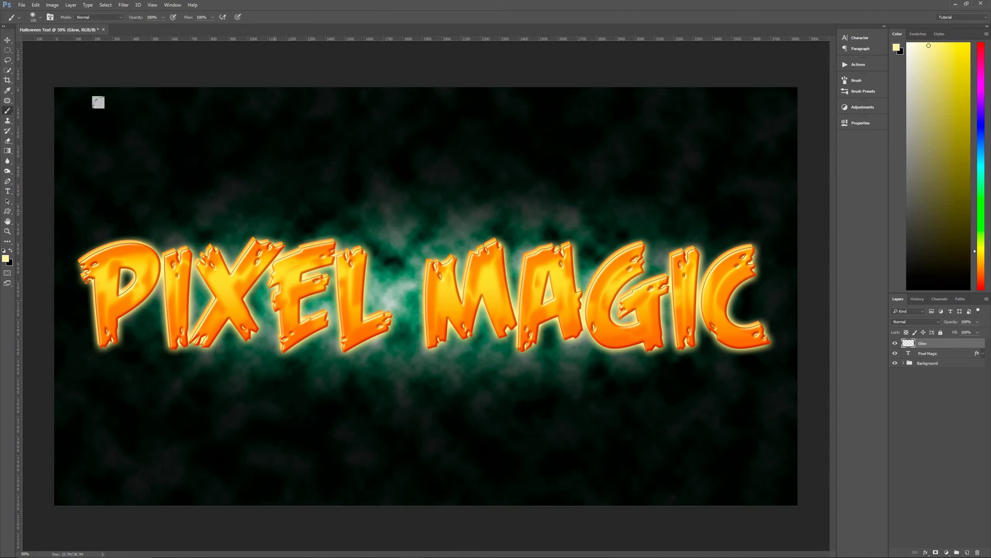
click(41, 19)
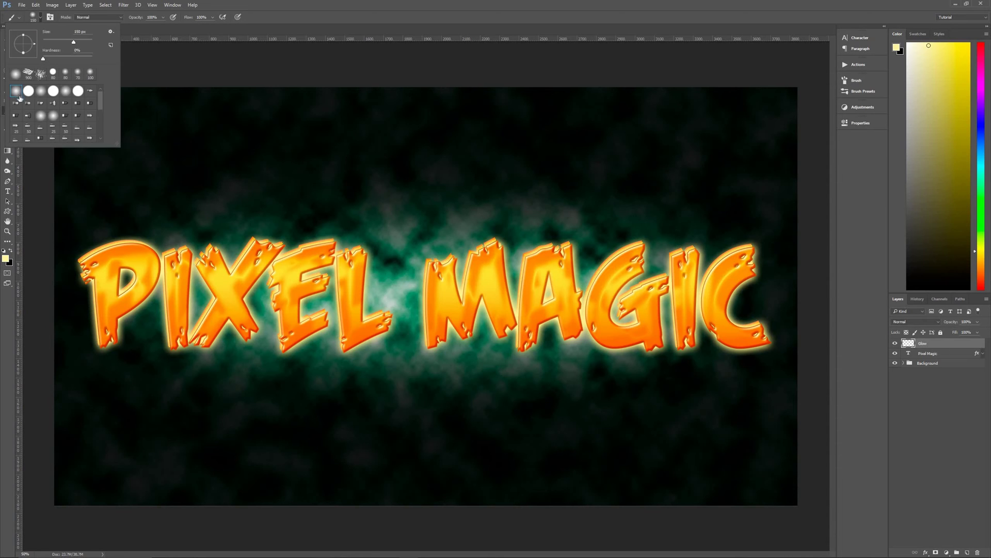
click(42, 19)
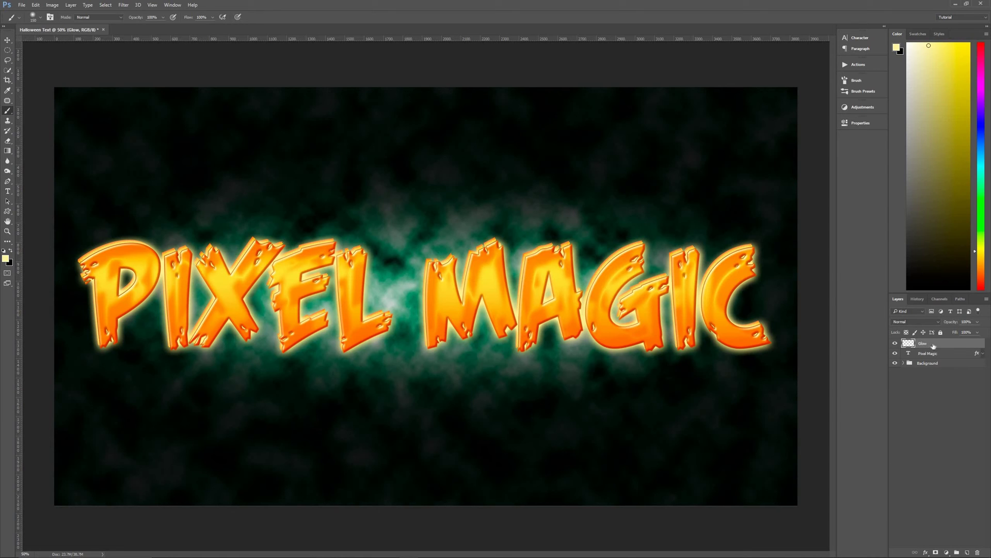
click(907, 322)
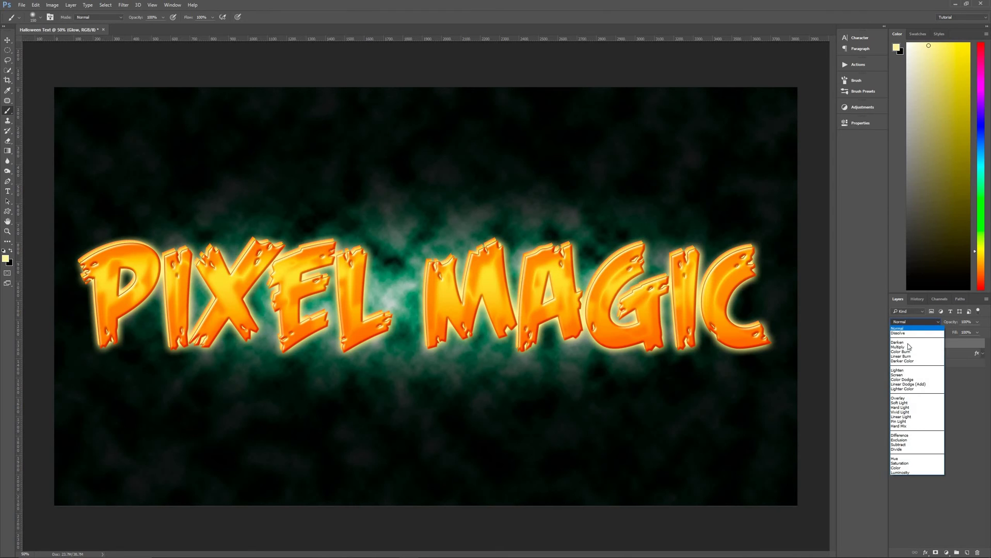
click(913, 410)
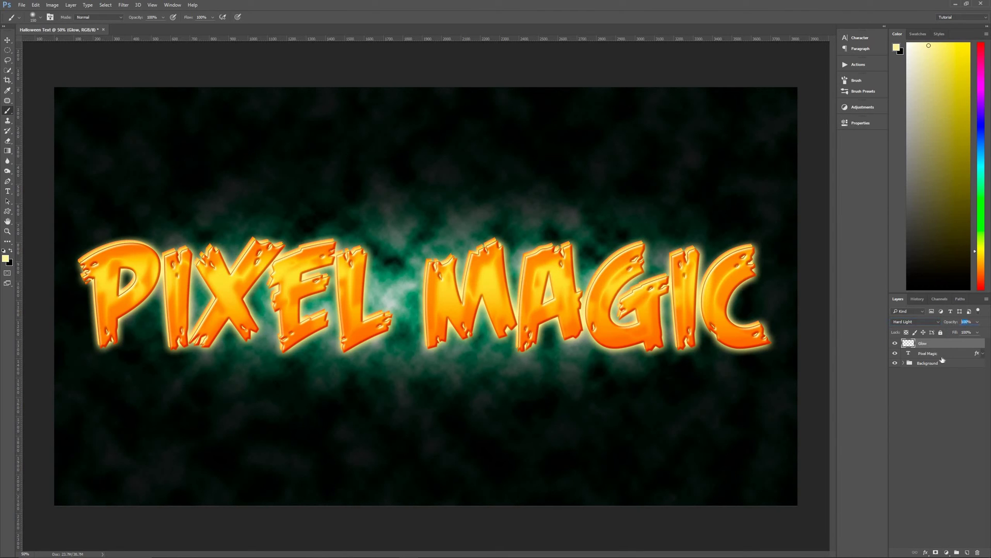
Set the Glow layer's opacity to 75% and paint soft single-dab highlights at scattered corners and edges of the P, X, L, M, A, G and C
text(75)
click(79, 255)
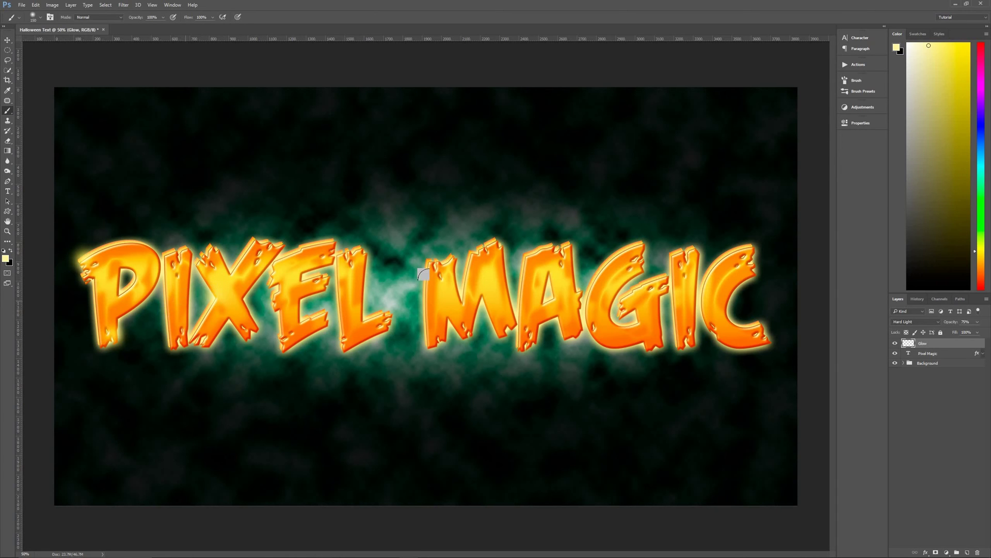
click(360, 244)
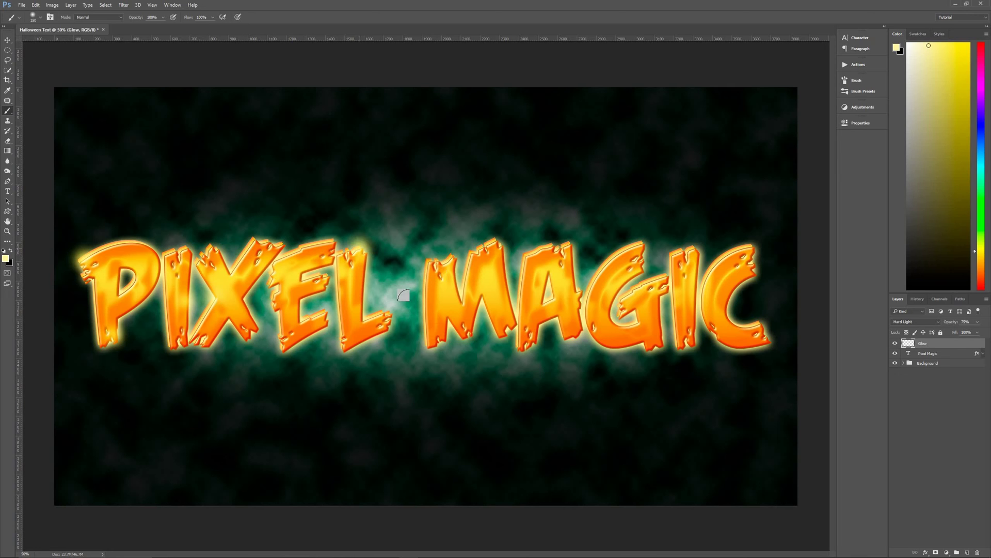
click(346, 356)
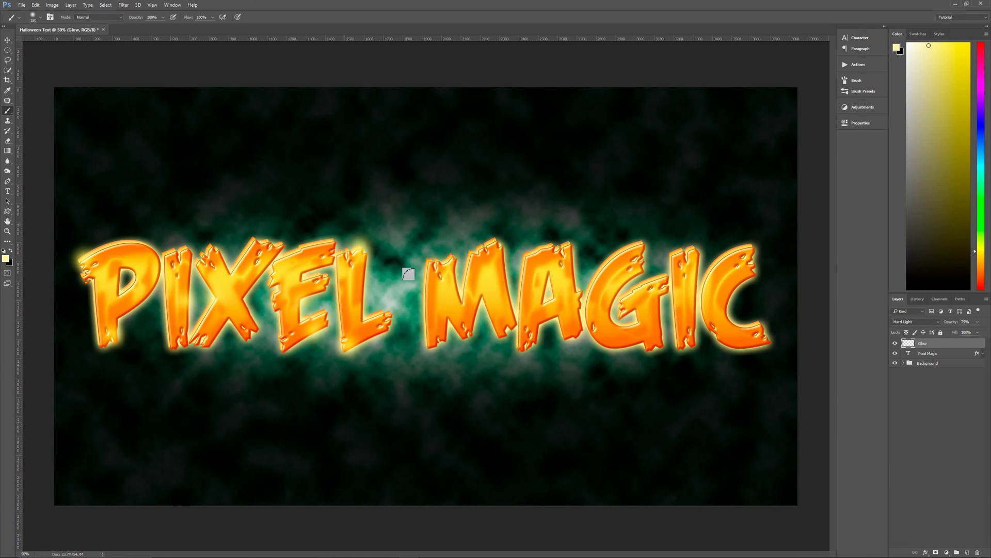
click(446, 261)
click(498, 248)
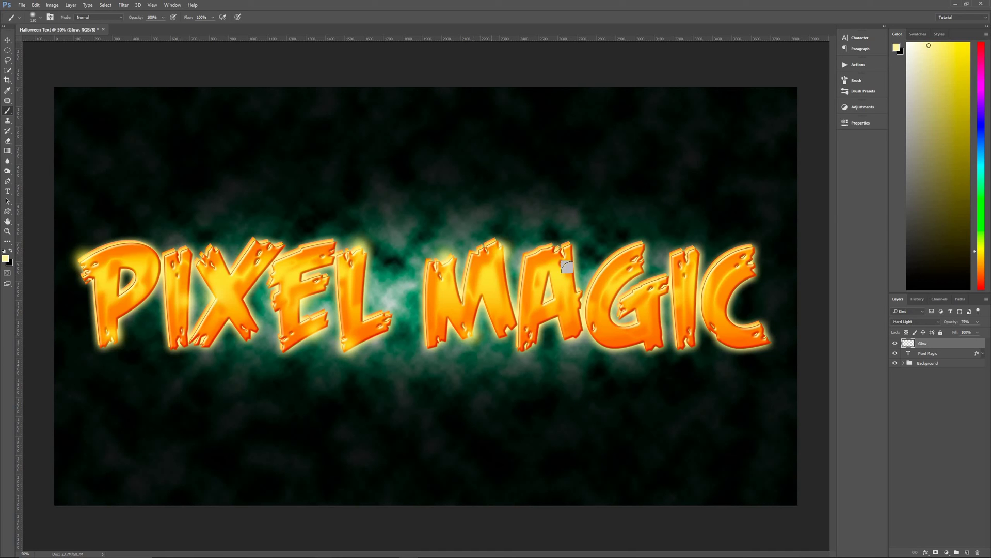
click(568, 246)
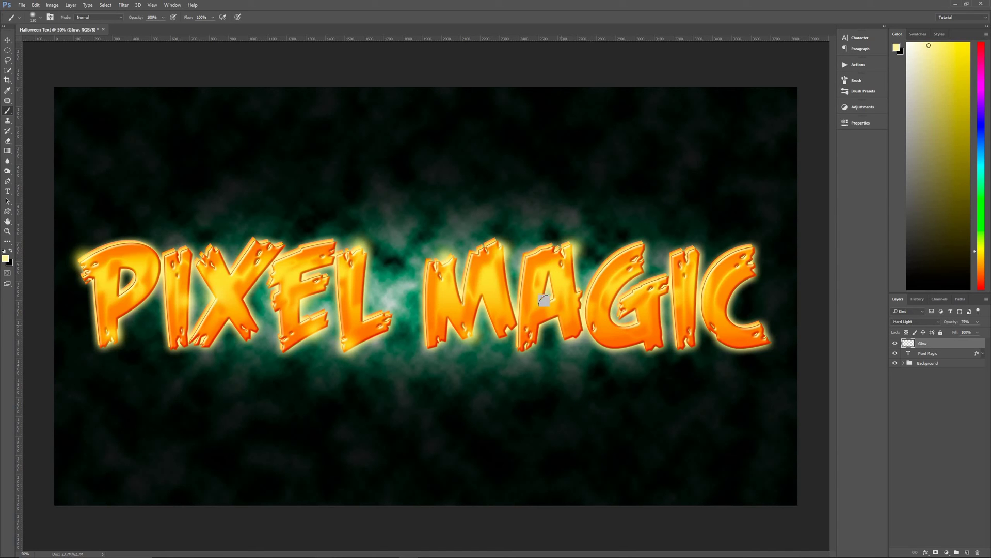
click(570, 341)
click(618, 349)
click(627, 292)
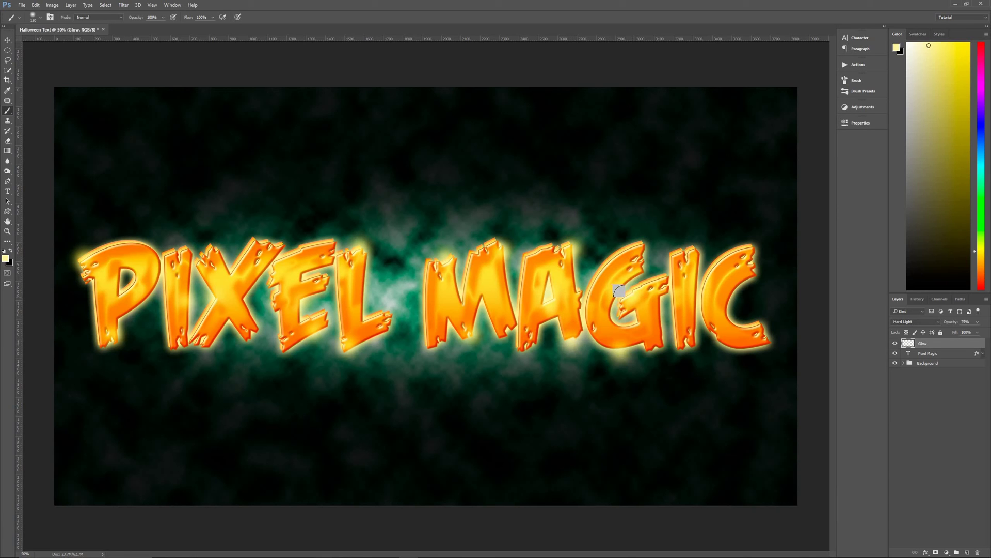
click(643, 240)
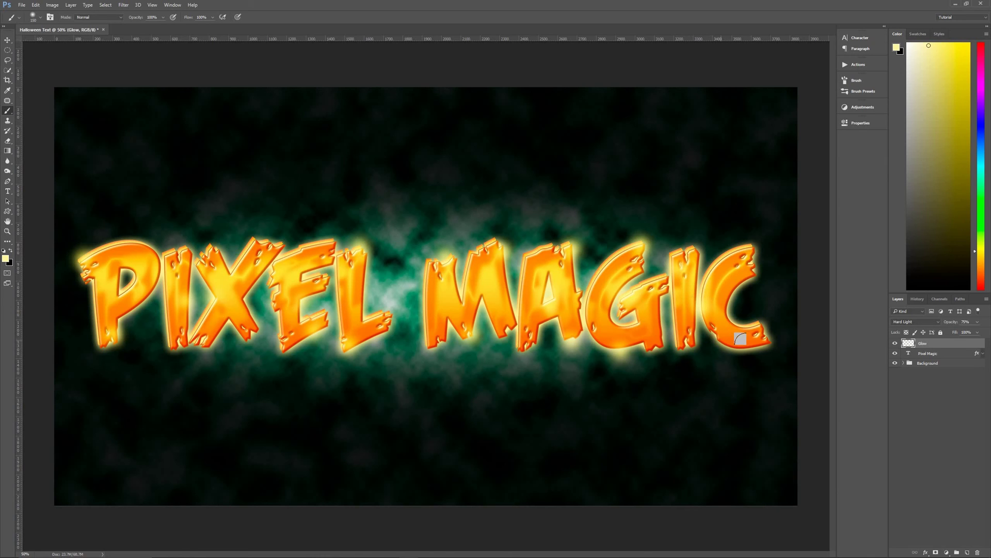
click(725, 342)
click(745, 318)
click(747, 257)
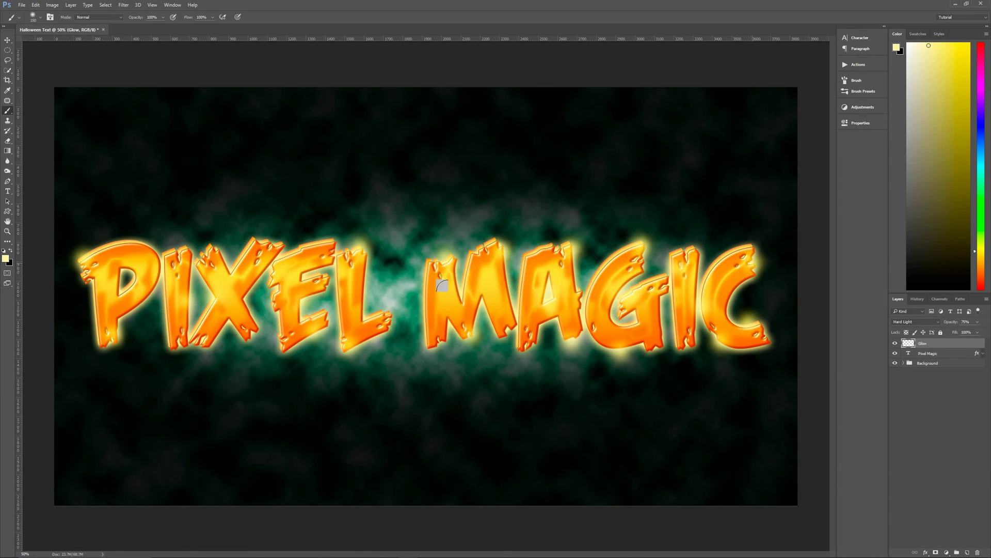
click(249, 324)
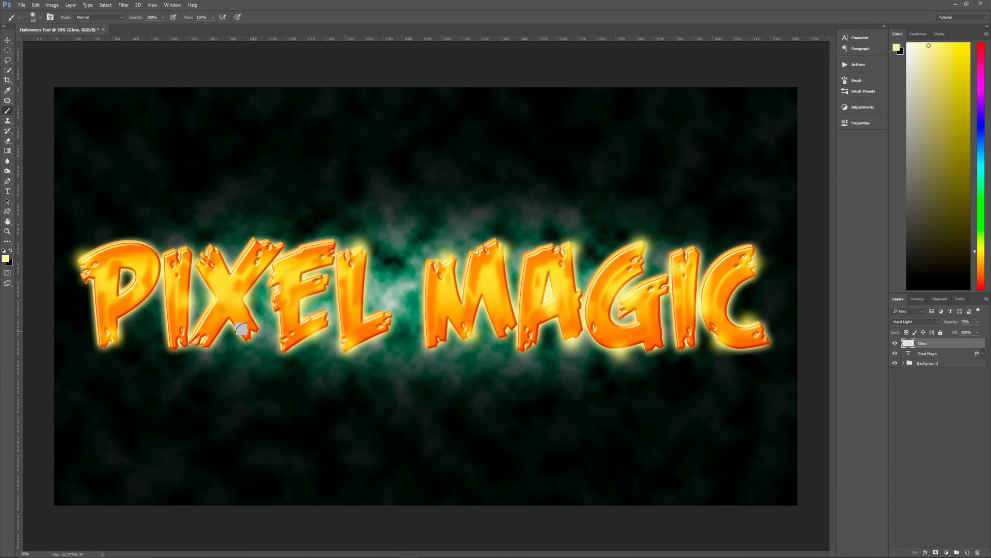
click(206, 342)
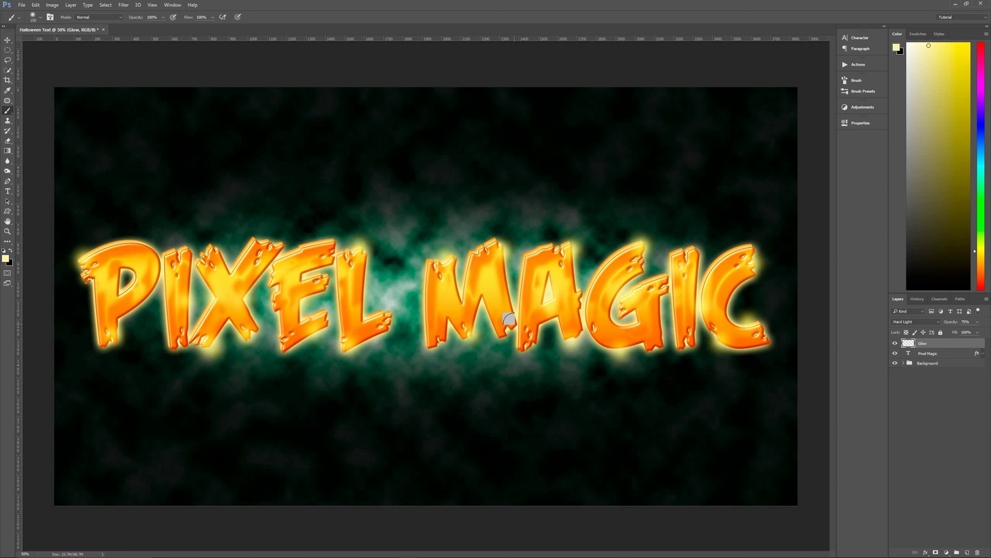
Open the Pixel Magic text for editing between the M and the A, and leave text editing with the text layer selected
key(t)
click(498, 290)
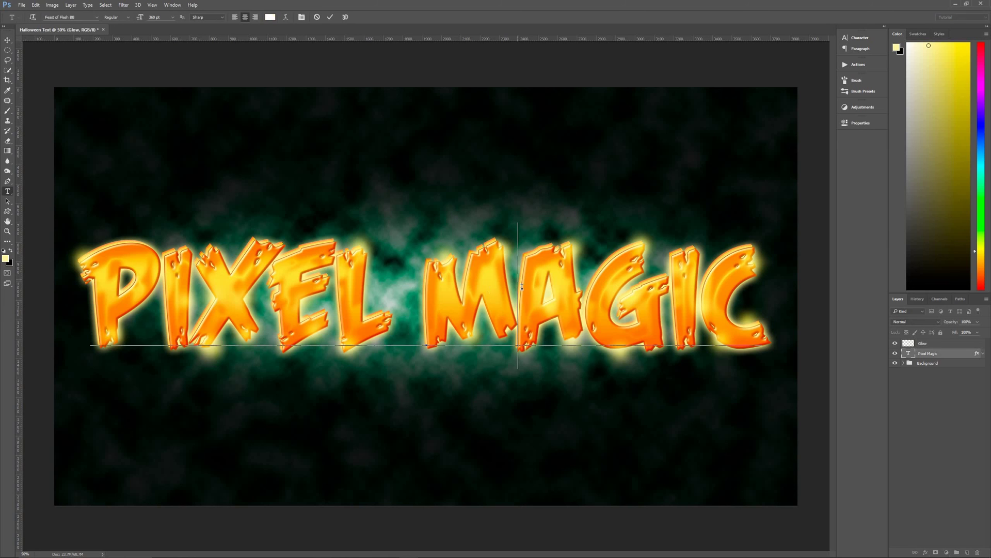
drag(498, 289, 382, 290)
key(ctrl+h)
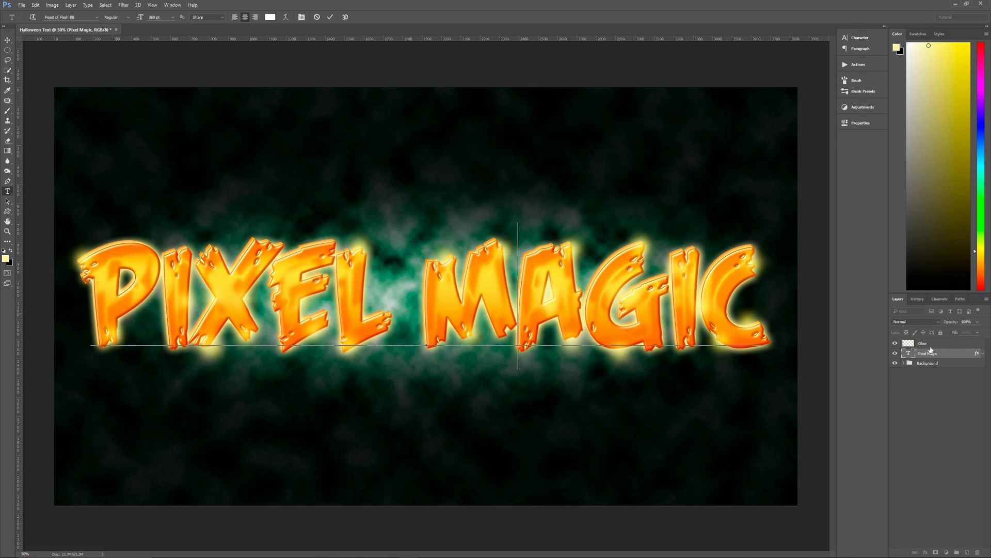
click(925, 352)
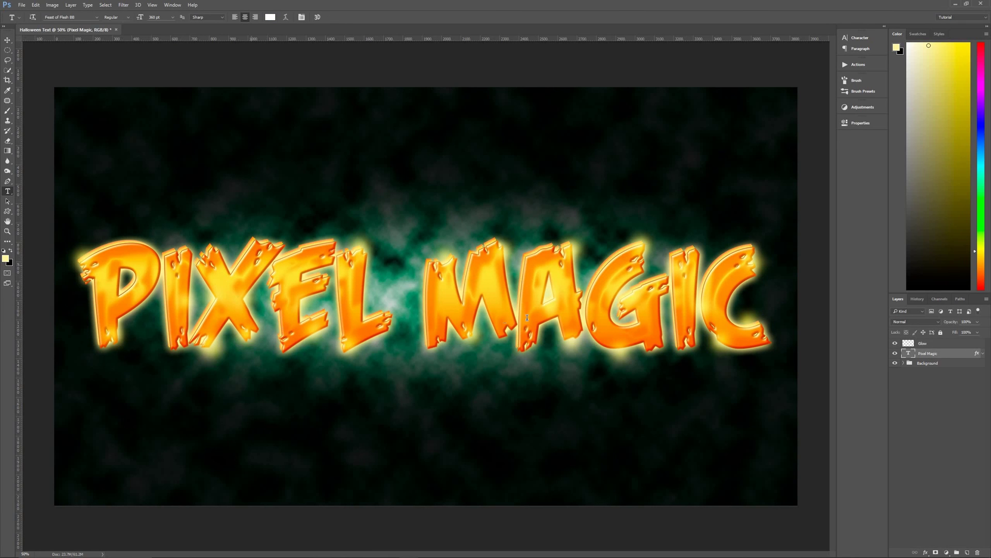